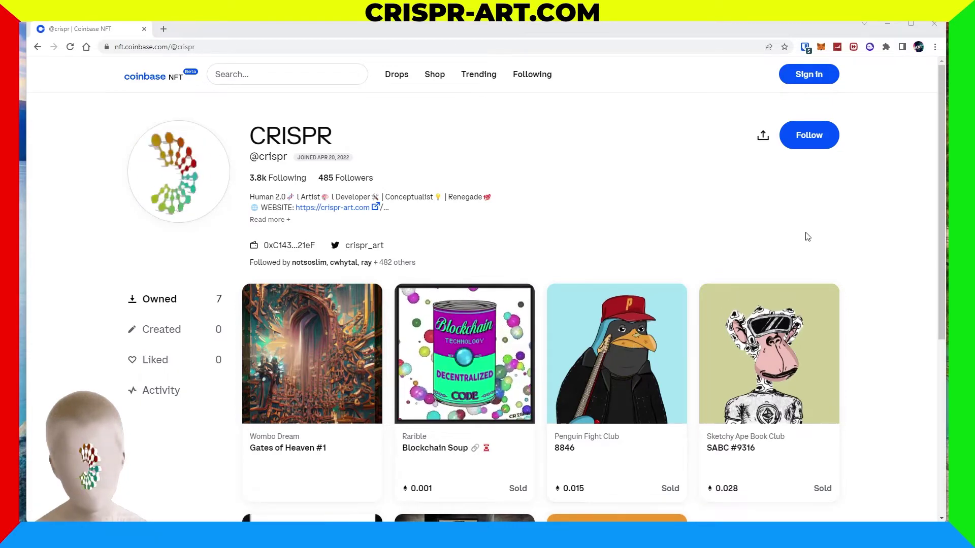
Step: Sign in to Coinbase NFT by connecting the MetaMask wallet and approving the request
{"action": "left_click", "coordinate": [805, 80]}
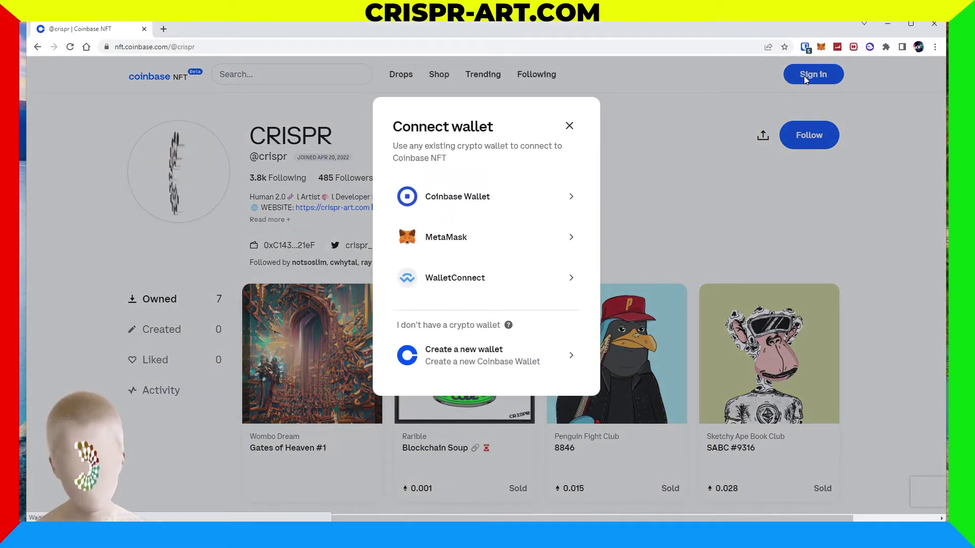
{"action": "left_click", "coordinate": [436, 246]}
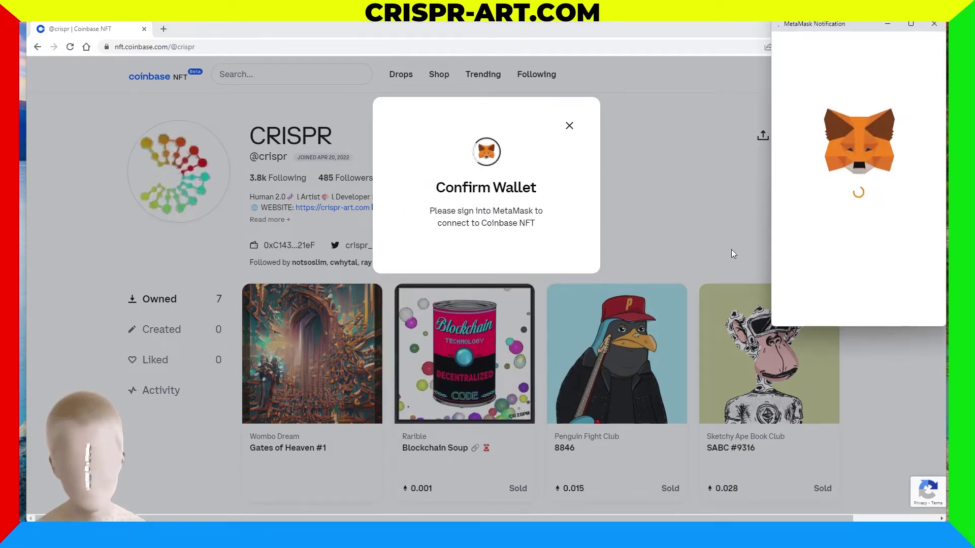
{"action": "left_click", "coordinate": [900, 309]}
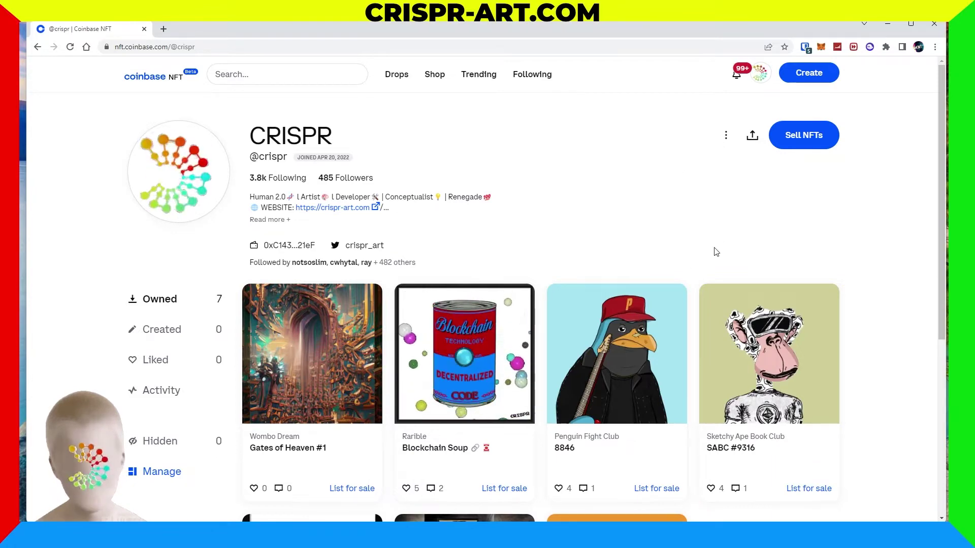
Step: Look through the NFTs owned on the profile page and their sale listing options
{"action": "scroll", "coordinate": [665, 283], "scroll_direction": "down", "scroll_amount": 1}
{"action": "scroll", "coordinate": [663, 282], "scroll_direction": "down", "scroll_amount": 5}
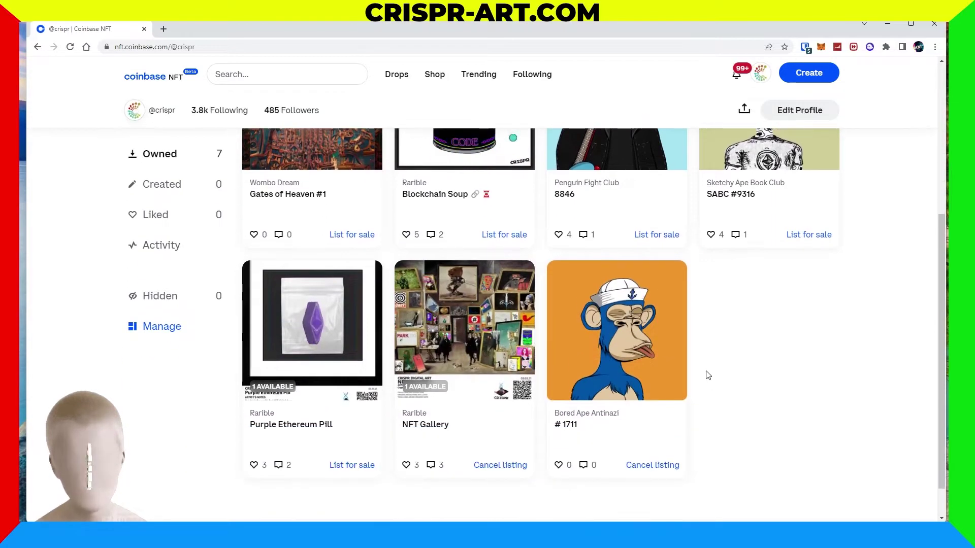
{"action": "scroll", "coordinate": [344, 371], "scroll_direction": "up", "scroll_amount": 5}
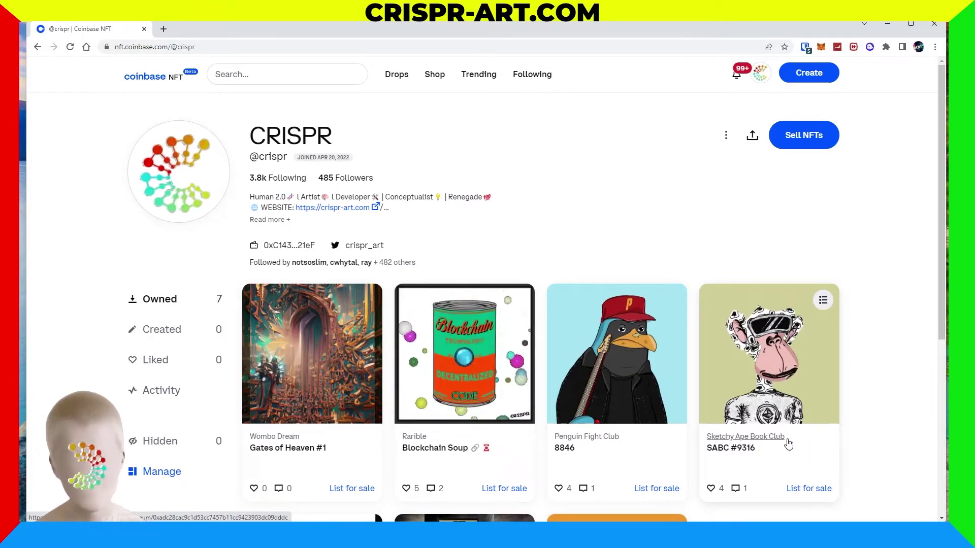
{"action": "scroll", "coordinate": [602, 371], "scroll_direction": "down", "scroll_amount": 3}
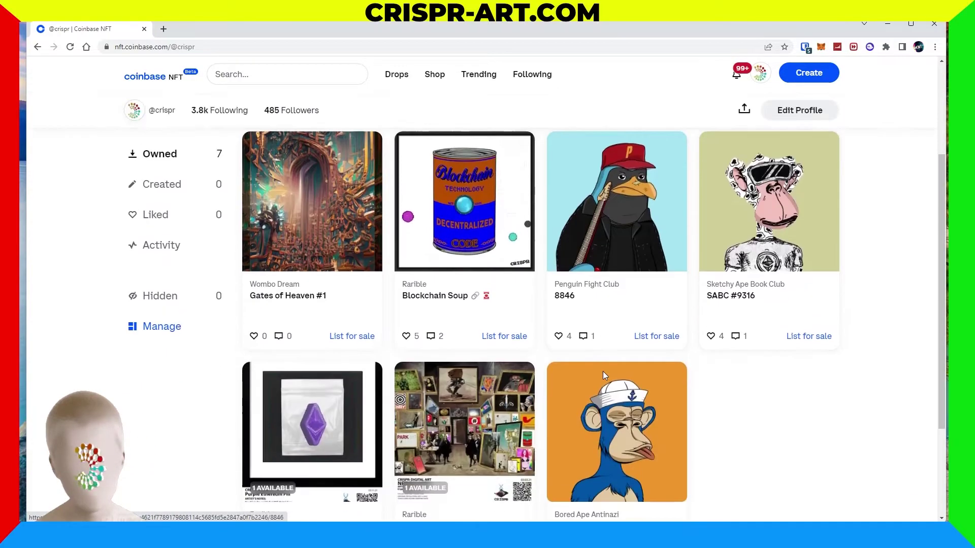
{"action": "scroll", "coordinate": [745, 432], "scroll_direction": "down", "scroll_amount": 2}
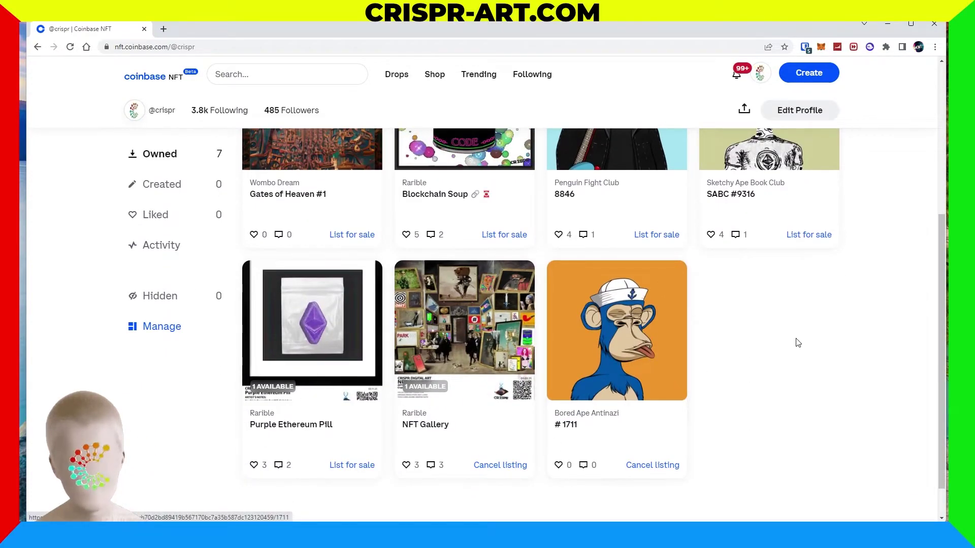
{"action": "scroll", "coordinate": [804, 349], "scroll_direction": "up", "scroll_amount": 1}
{"action": "scroll", "coordinate": [800, 404], "scroll_direction": "up", "scroll_amount": 4}
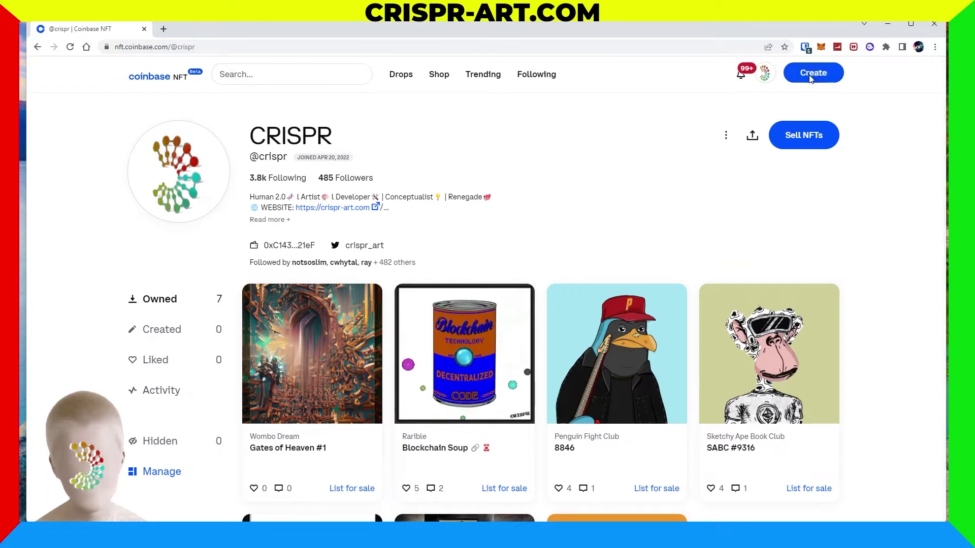
Step: Start creating a new collection with the ERC-721 type and the "I'll mint myself" option, and continue to its details
{"action": "left_click", "coordinate": [810, 74]}
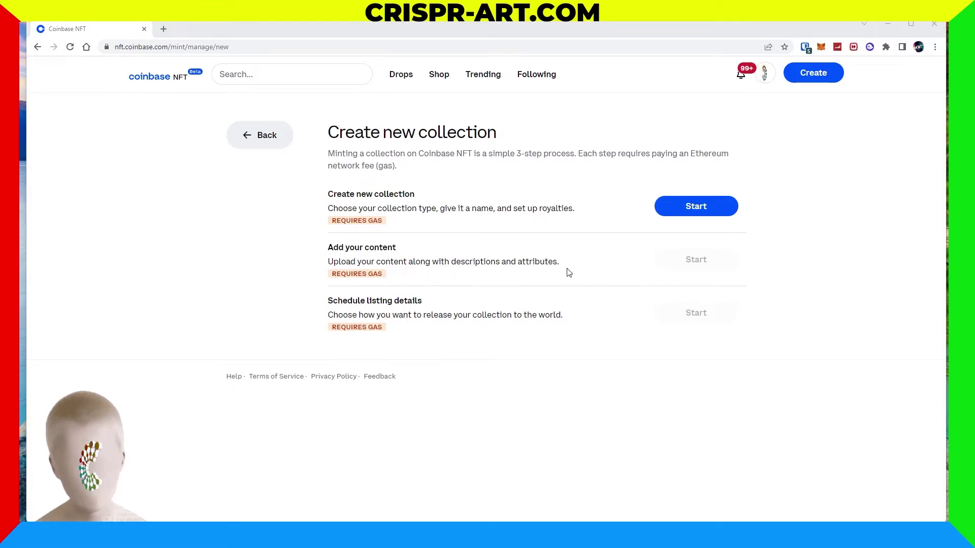
{"action": "left_click", "coordinate": [693, 209]}
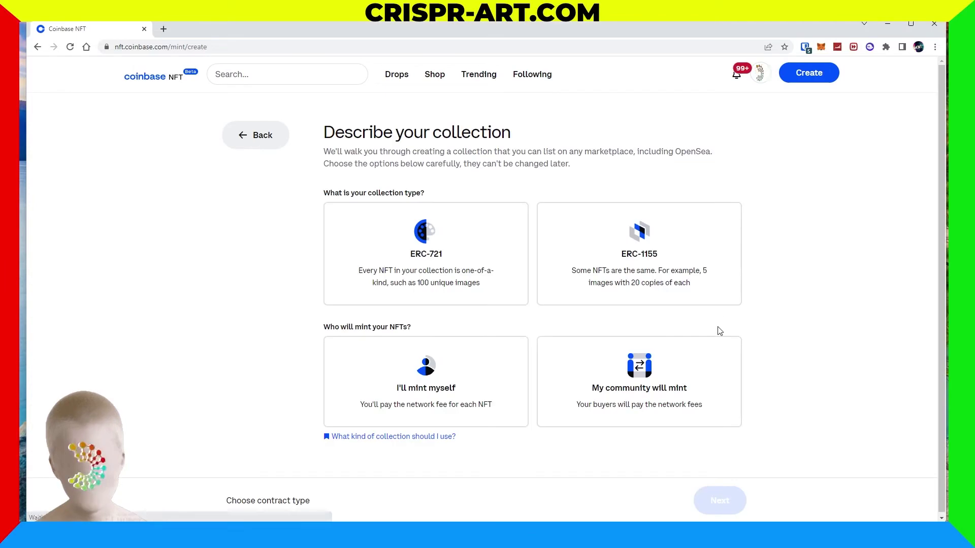
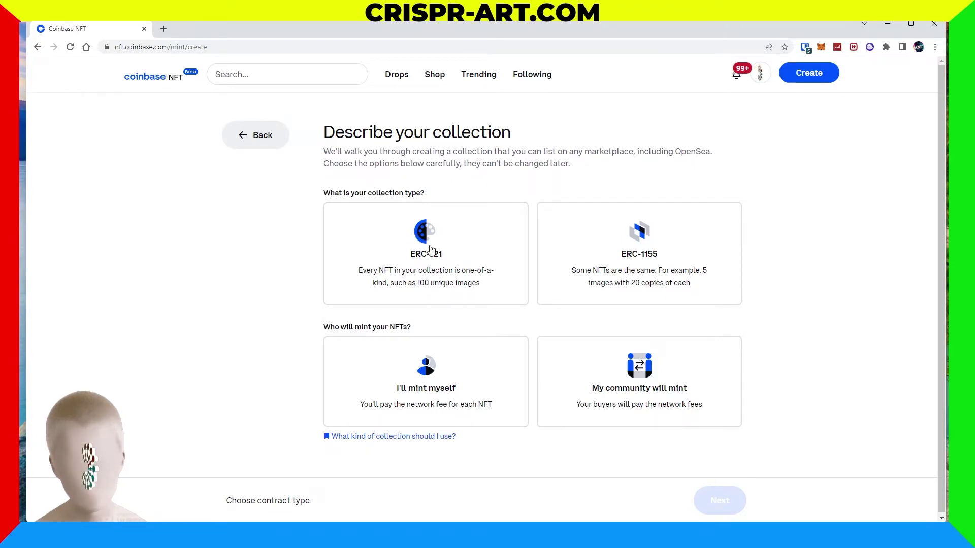
{"action": "left_click", "coordinate": [429, 248]}
{"action": "left_click", "coordinate": [416, 397]}
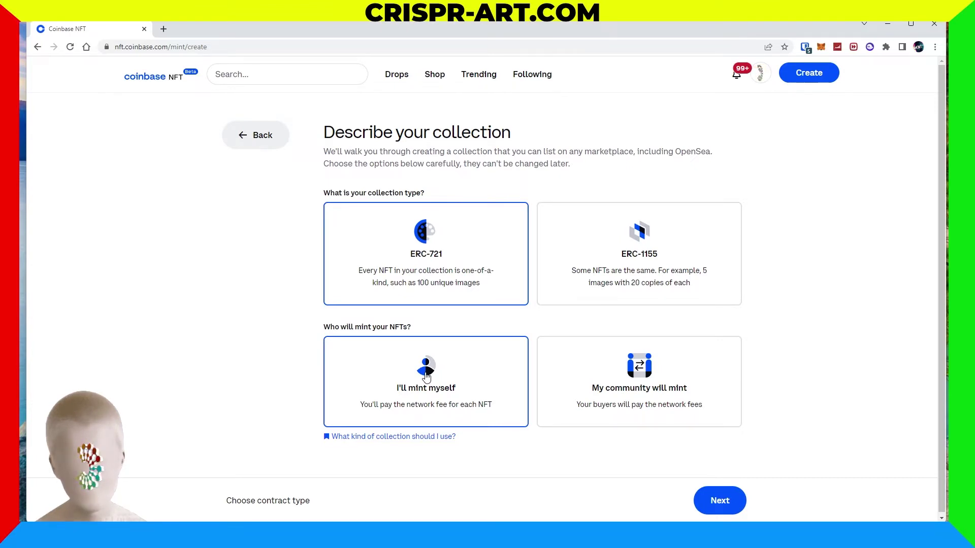
{"action": "left_click", "coordinate": [721, 502]}
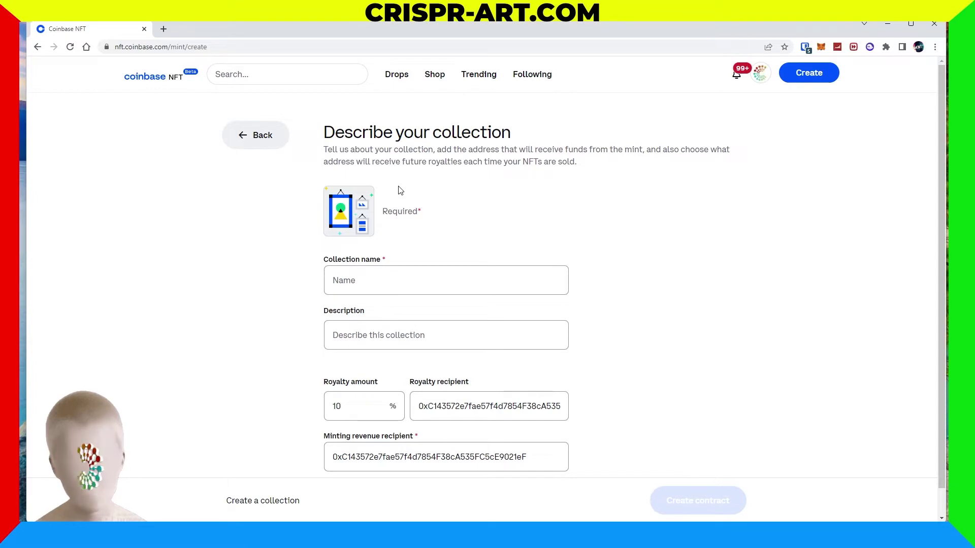
Step: Name the collection "A.I. Art by CRISPR", describe it as designed by Artificial Intelligence & created by the Artist "CRISPR", with 20% royalty and a logo image
{"action": "scroll", "coordinate": [594, 307], "scroll_direction": "down", "scroll_amount": 1}
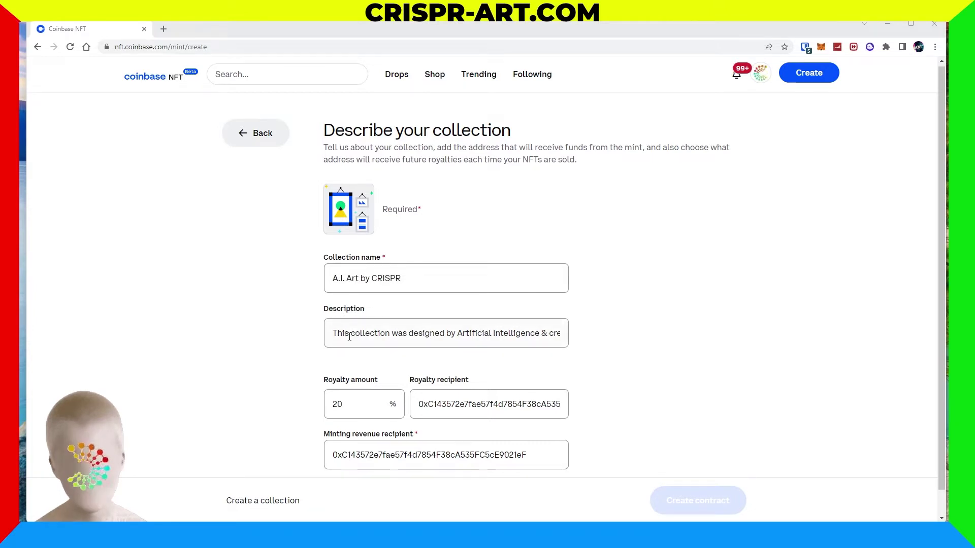
{"action": "left_click_drag", "start_coordinate": [543, 334], "coordinate": [556, 333]}
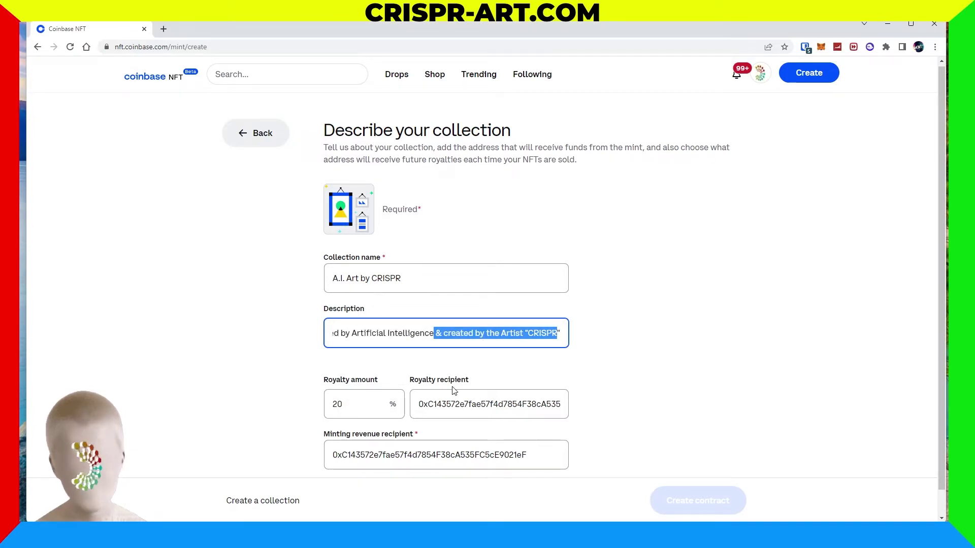
{"action": "left_click", "coordinate": [447, 410]}
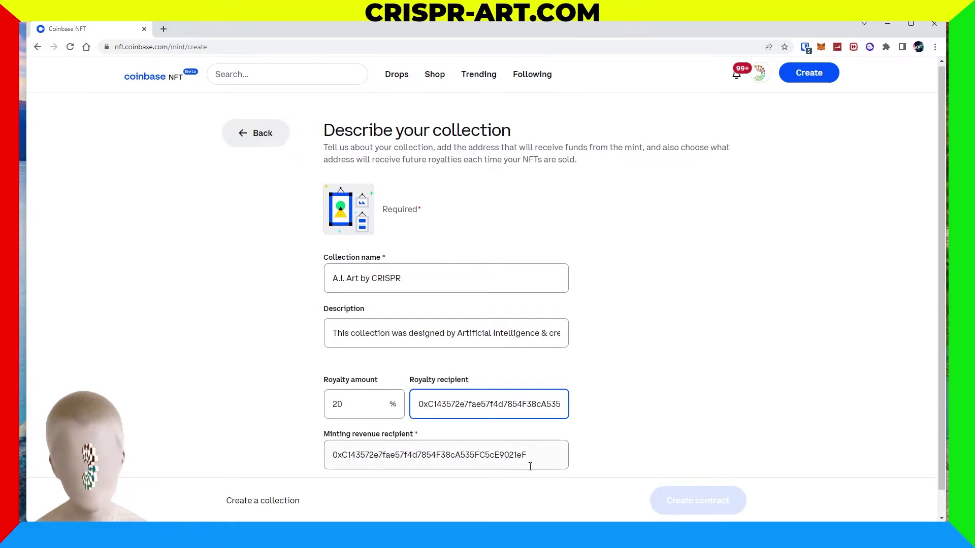
{"action": "scroll", "coordinate": [642, 435], "scroll_direction": "down", "scroll_amount": 1}
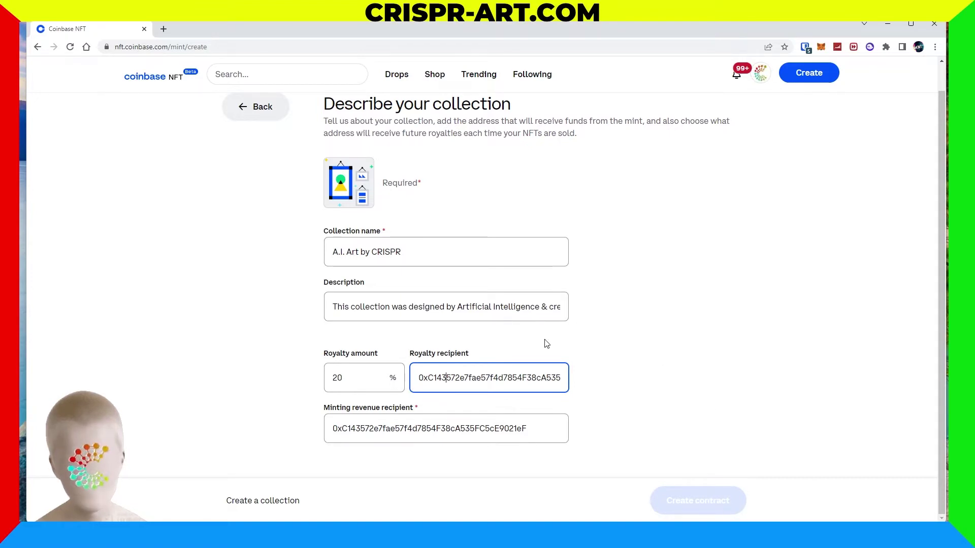
{"action": "scroll", "coordinate": [544, 342], "scroll_direction": "up", "scroll_amount": 1}
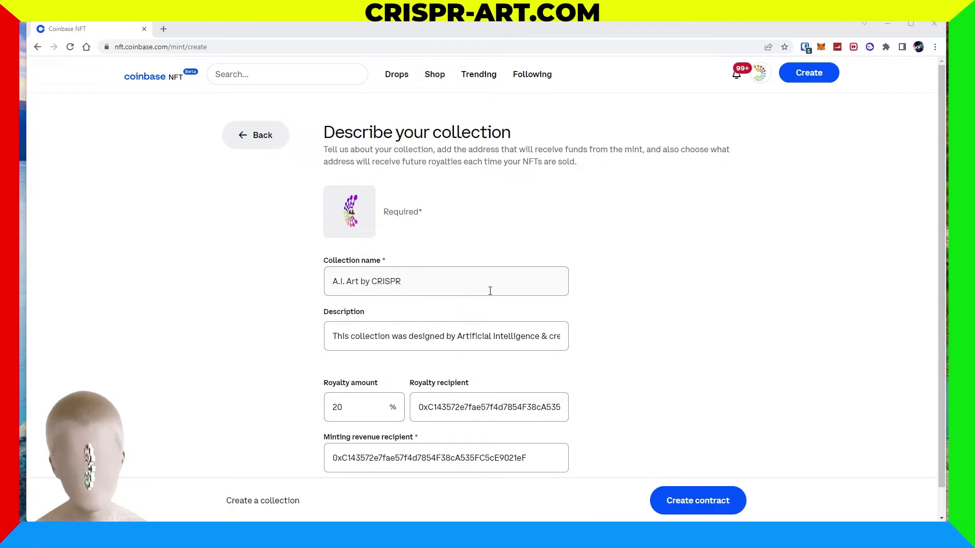
{"action": "scroll", "coordinate": [451, 369], "scroll_direction": "down", "scroll_amount": 1}
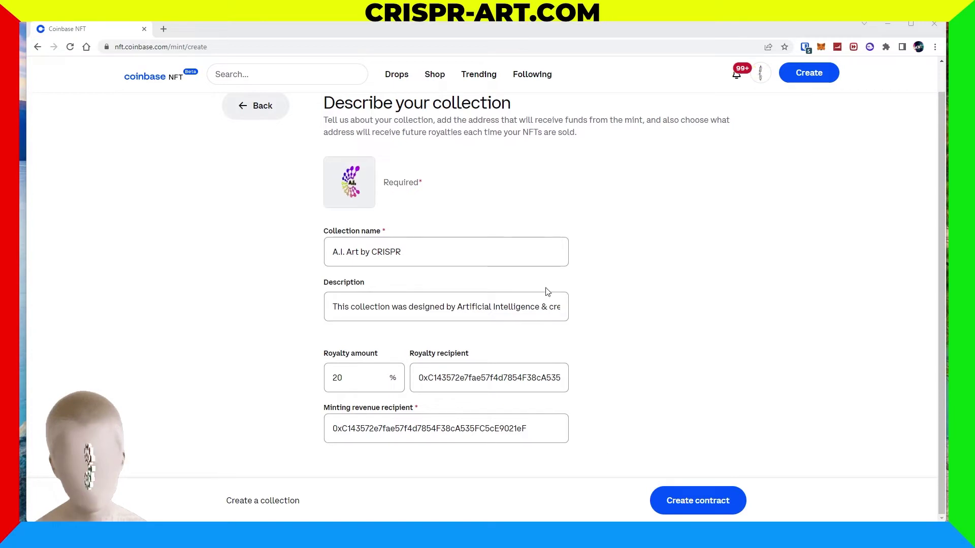
Step: Create the collection contract and confirm its deployment and gas fee in the MetaMask wallet
{"action": "left_click", "coordinate": [692, 501]}
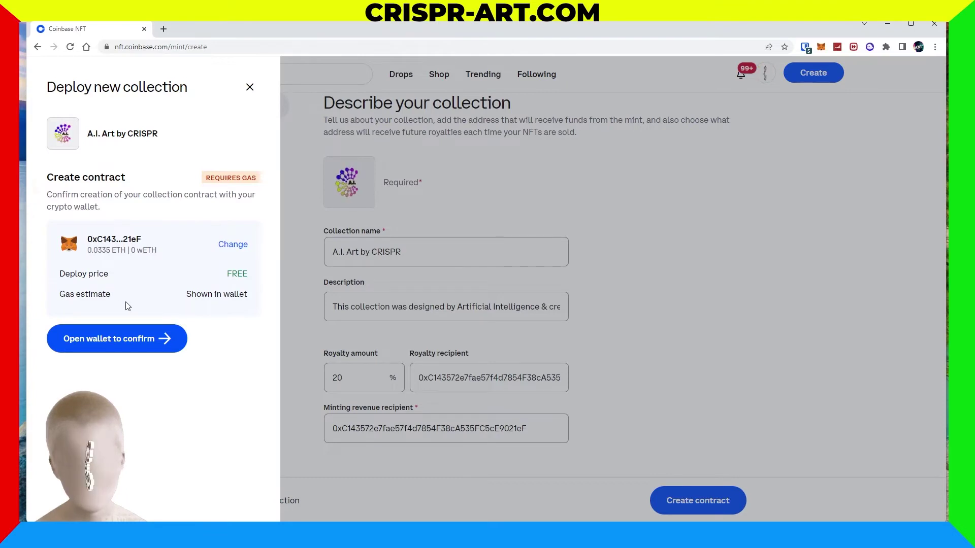
{"action": "left_click", "coordinate": [131, 339]}
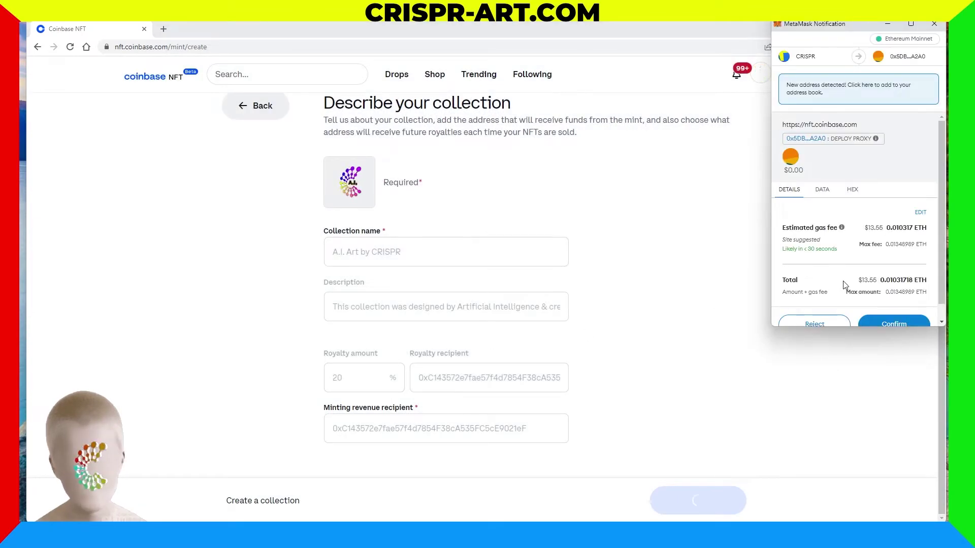
{"action": "scroll", "coordinate": [905, 261], "scroll_direction": "down", "scroll_amount": 1}
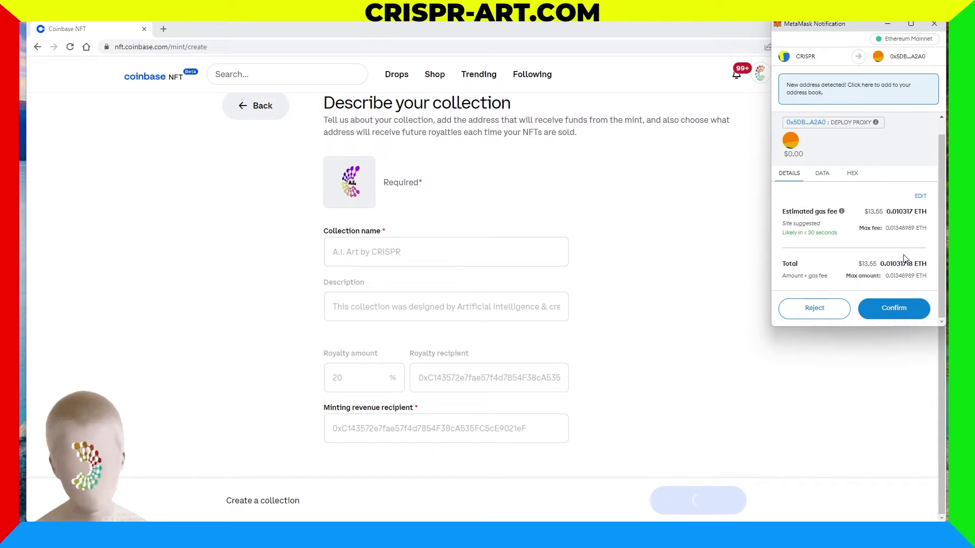
{"action": "left_click", "coordinate": [904, 310]}
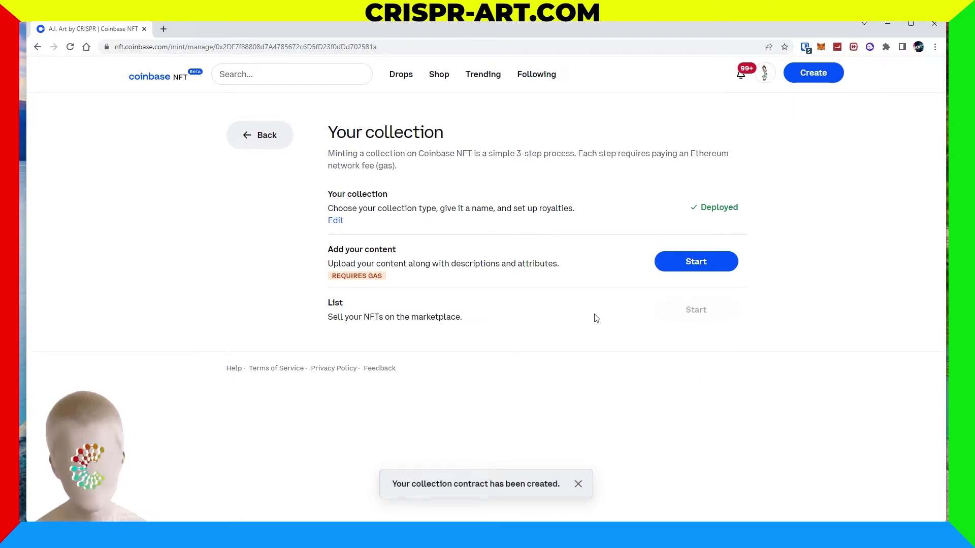
Step: Start adding content to the collection and upload the gold-framed artwork image as a media file
{"action": "left_click", "coordinate": [703, 263]}
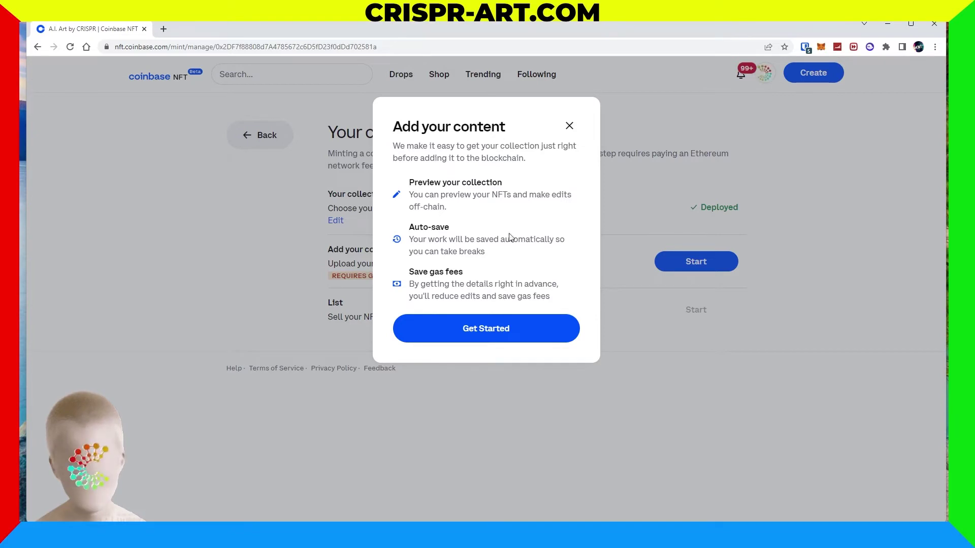
{"action": "left_click", "coordinate": [512, 331]}
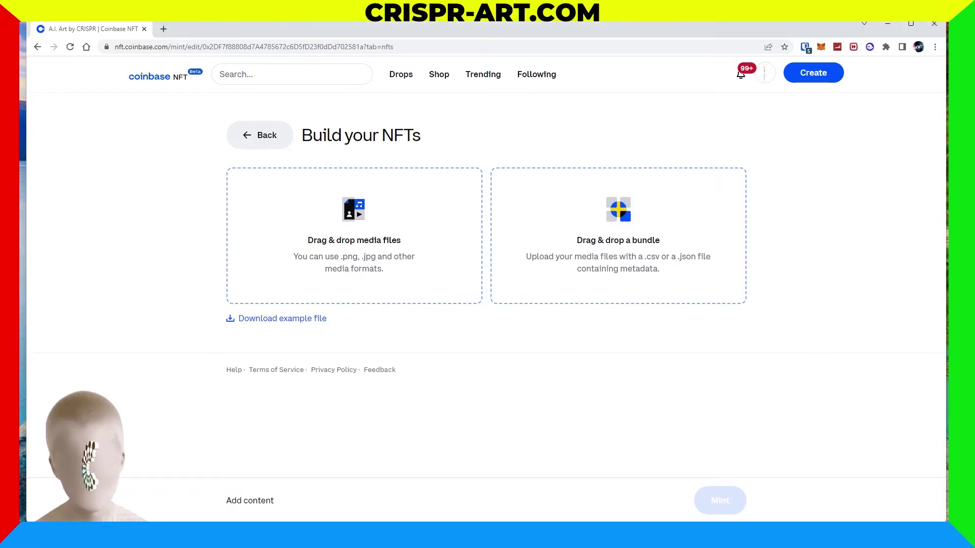
{"action": "left_click_drag", "start_coordinate": [234, 414], "coordinate": [320, 227]}
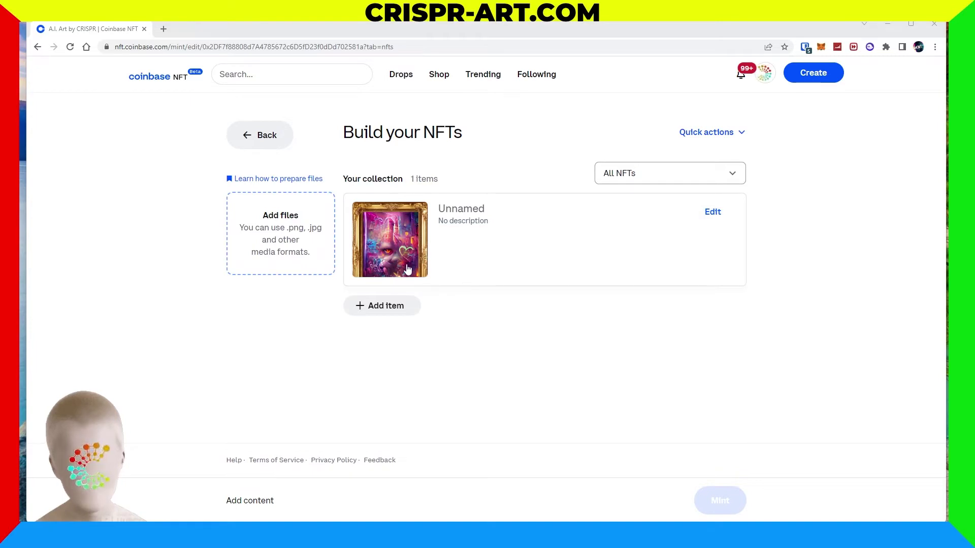
Step: Name the uploaded NFT "Graffantasy" and describe it as "Fantasy is hardly an escape from reality. It's a way of understanding it." - CRISPR
{"action": "left_click", "coordinate": [711, 213]}
{"action": "left_click", "coordinate": [490, 240]}
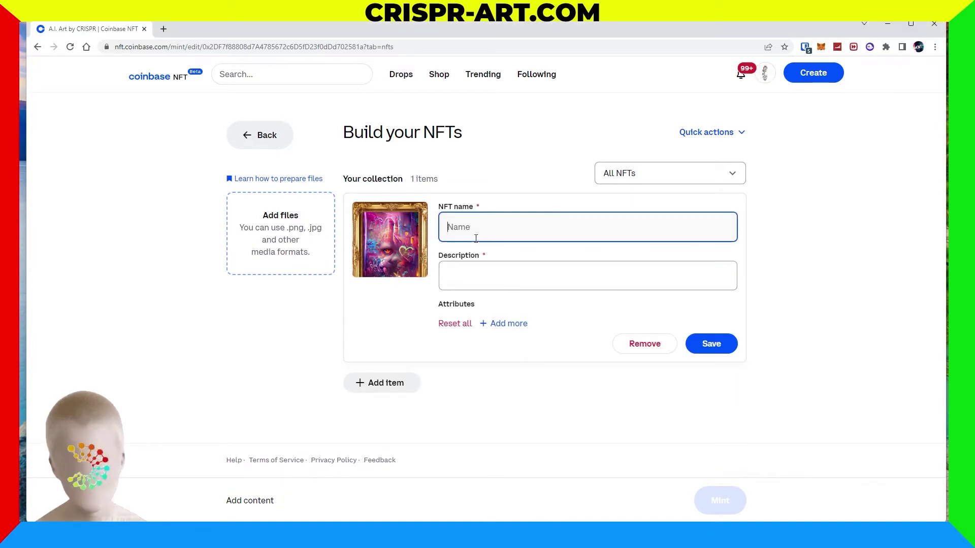
{"action": "type", "text": "Graffantasy"}
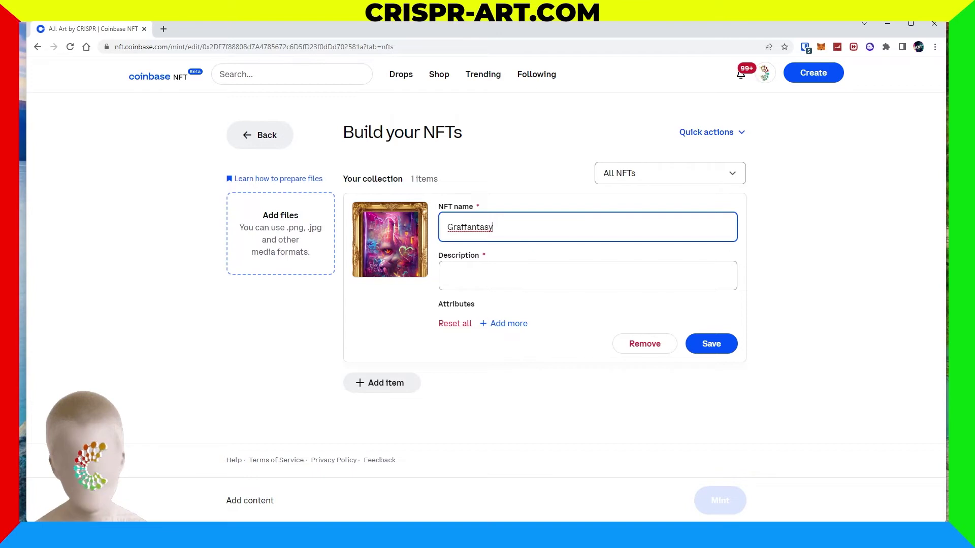
{"action": "key", "text": "alt+Tab"}
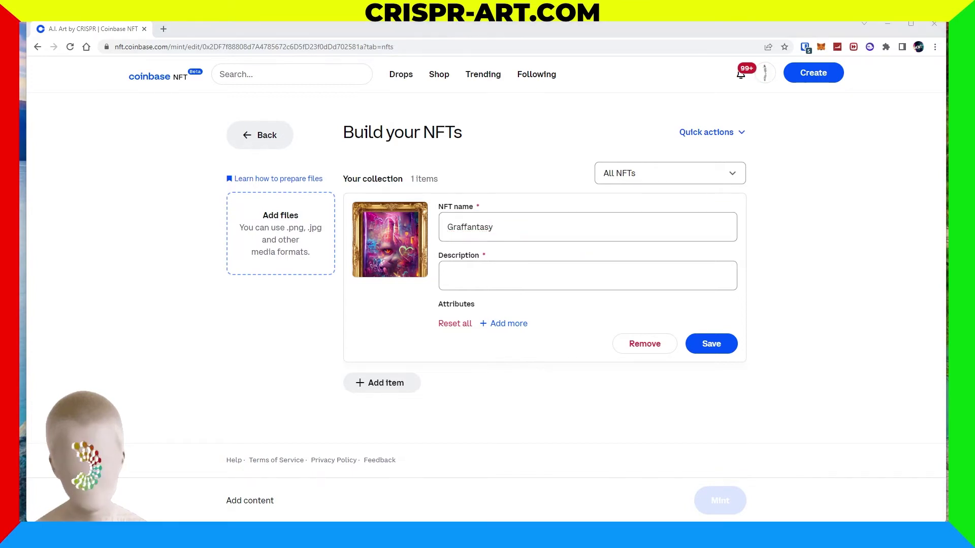
{"action": "left_click", "coordinate": [489, 280]}
{"action": "key", "text": "ctrl+v"}
{"action": "left_click_drag", "start_coordinate": [510, 276], "coordinate": [413, 269]}
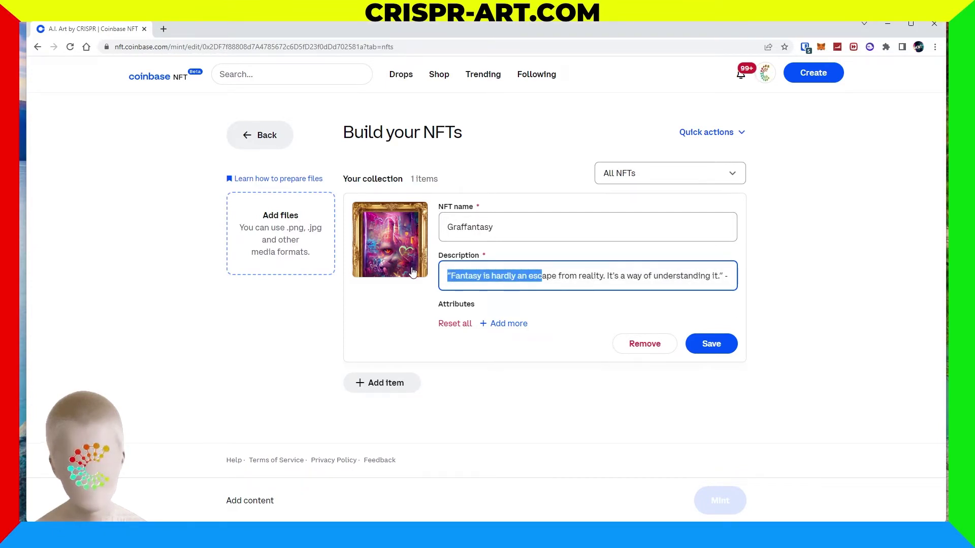
{"action": "left_click", "coordinate": [473, 276]}
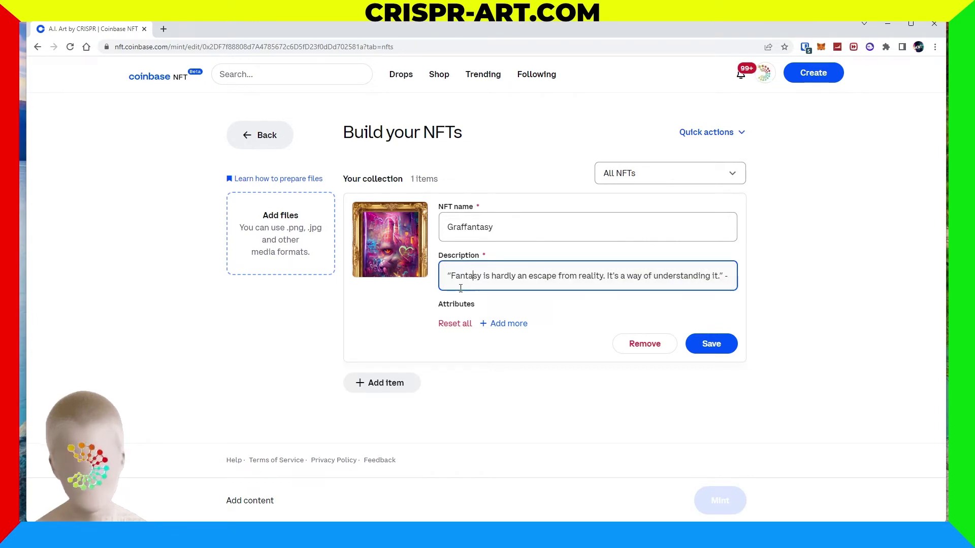
{"action": "left_click_drag", "start_coordinate": [628, 277], "coordinate": [718, 279]}
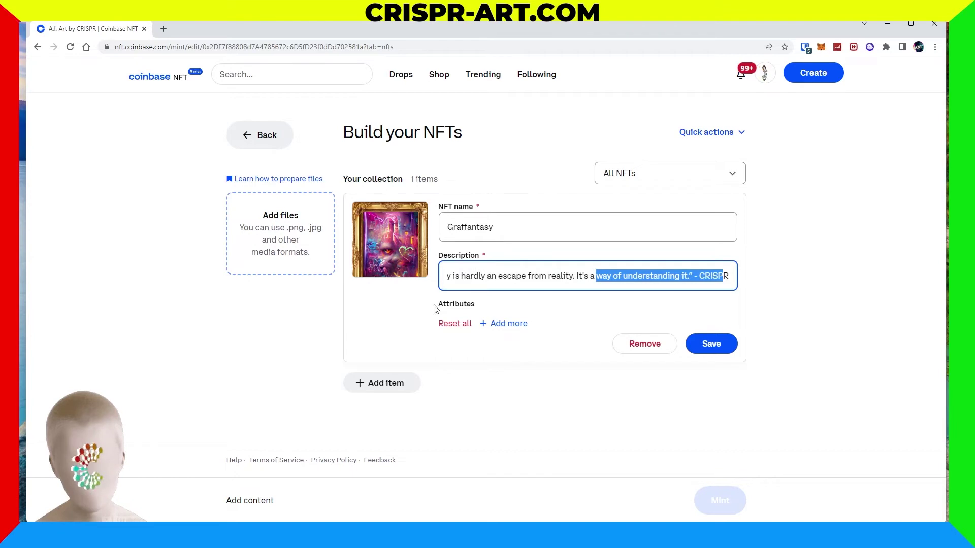
Step: Add NFT attributes including Year 2022, Category Graffiti, Designer Artificial Intelligence, Artist CRISPR and Frame Gold
{"action": "left_click", "coordinate": [455, 302]}
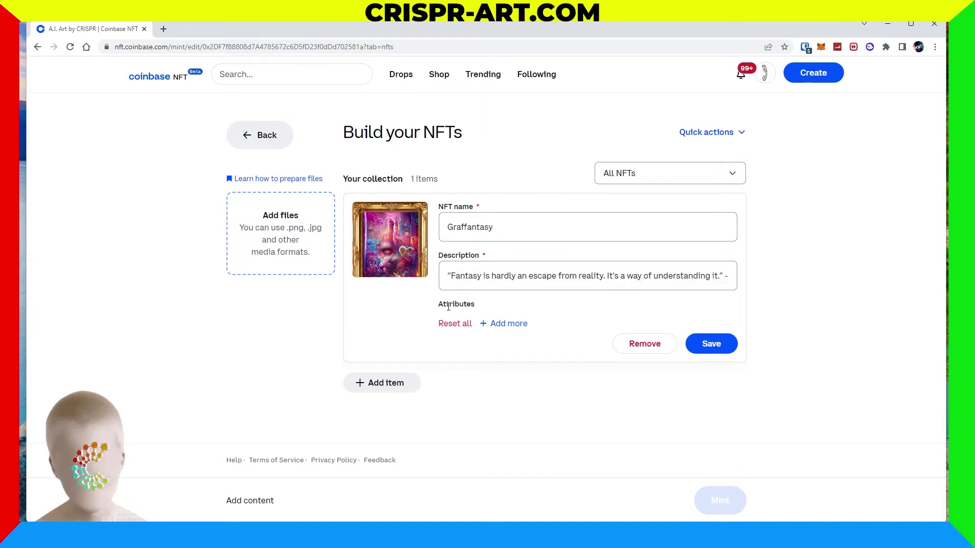
{"action": "left_click", "coordinate": [511, 324]}
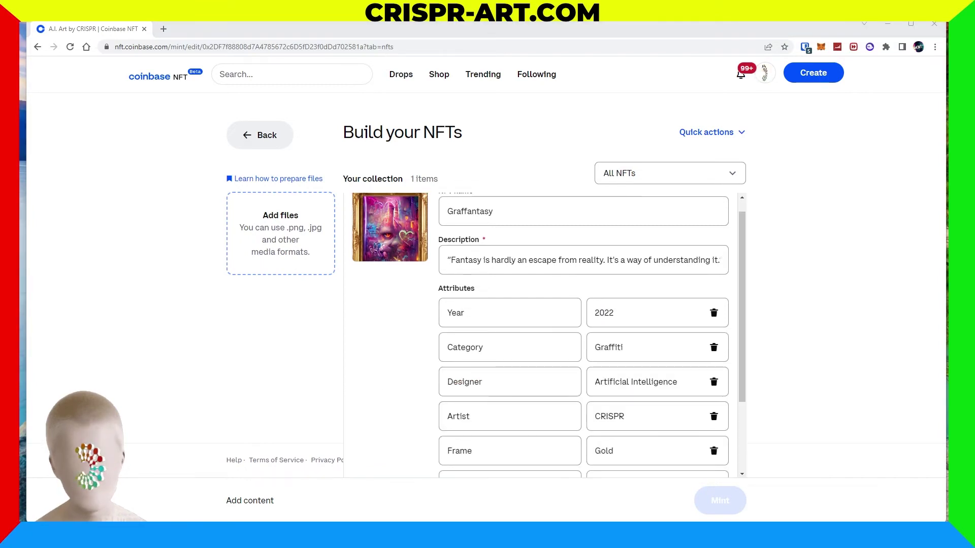
{"action": "scroll", "coordinate": [527, 355], "scroll_direction": "up", "scroll_amount": 1}
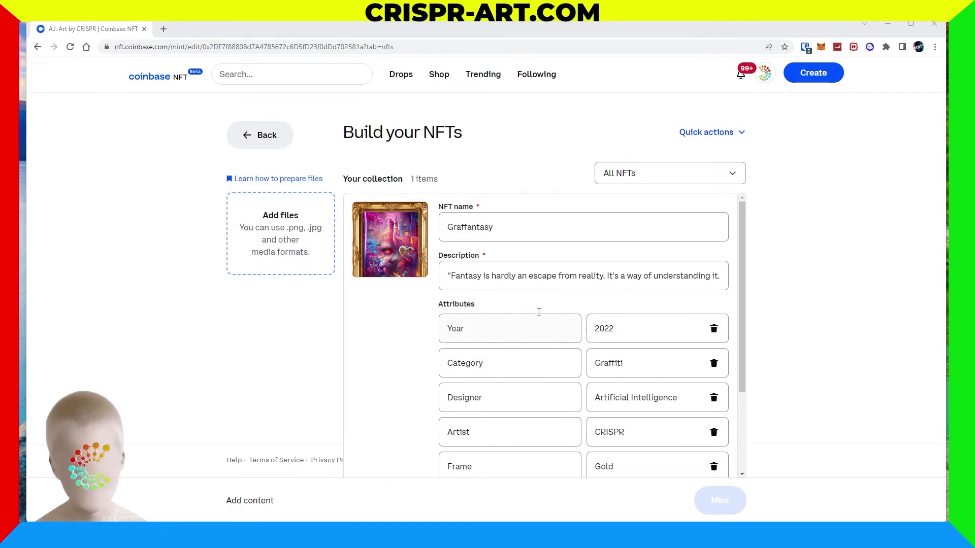
Step: Review the Graffantasy NFT's name, description and attributes, and save its details
{"action": "scroll", "coordinate": [503, 320], "scroll_direction": "down", "scroll_amount": 1}
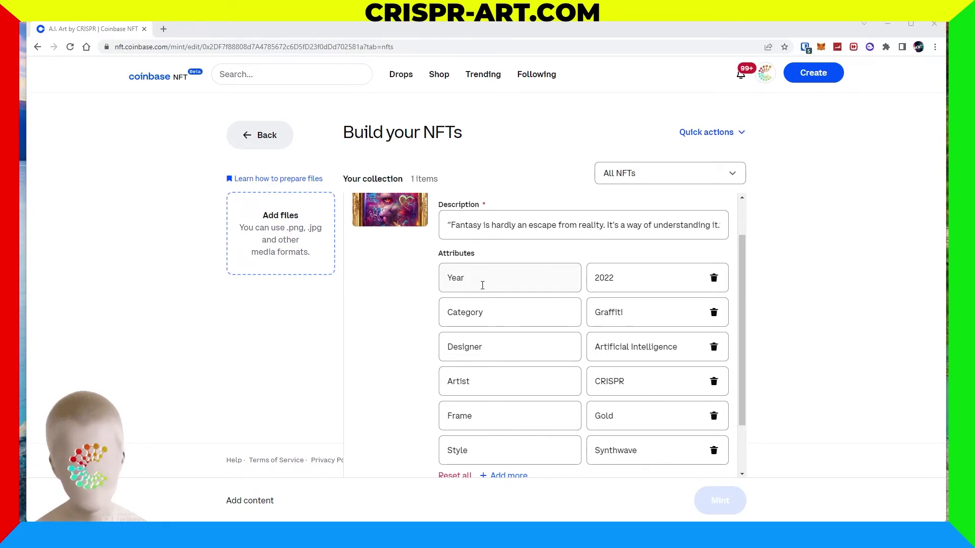
{"action": "scroll", "coordinate": [503, 305], "scroll_direction": "up", "scroll_amount": 1}
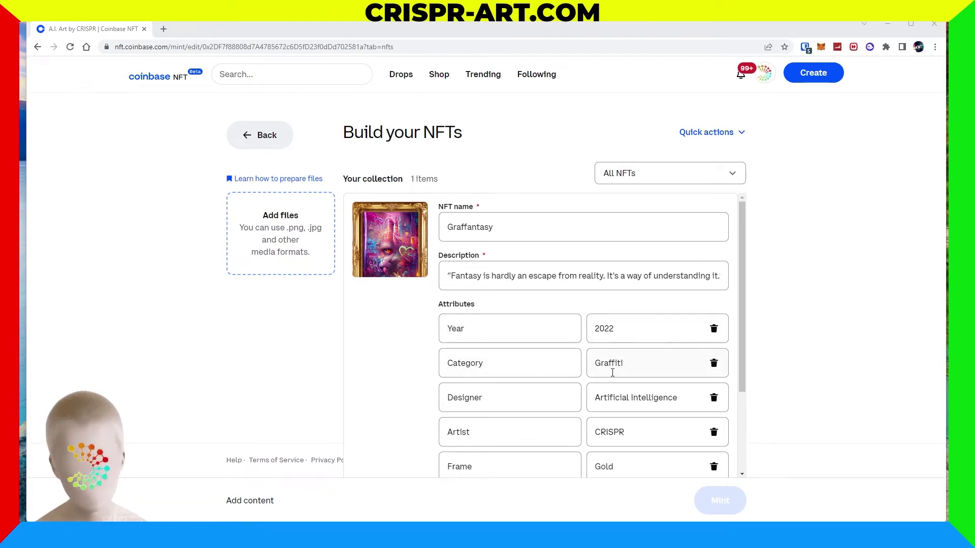
{"action": "scroll", "coordinate": [612, 373], "scroll_direction": "down", "scroll_amount": 2}
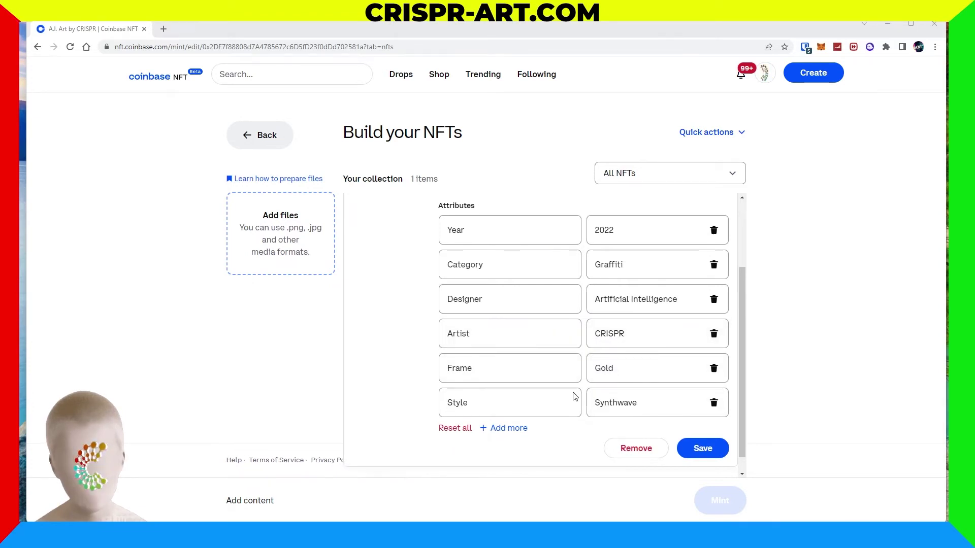
{"action": "scroll", "coordinate": [574, 396], "scroll_direction": "up", "scroll_amount": 2}
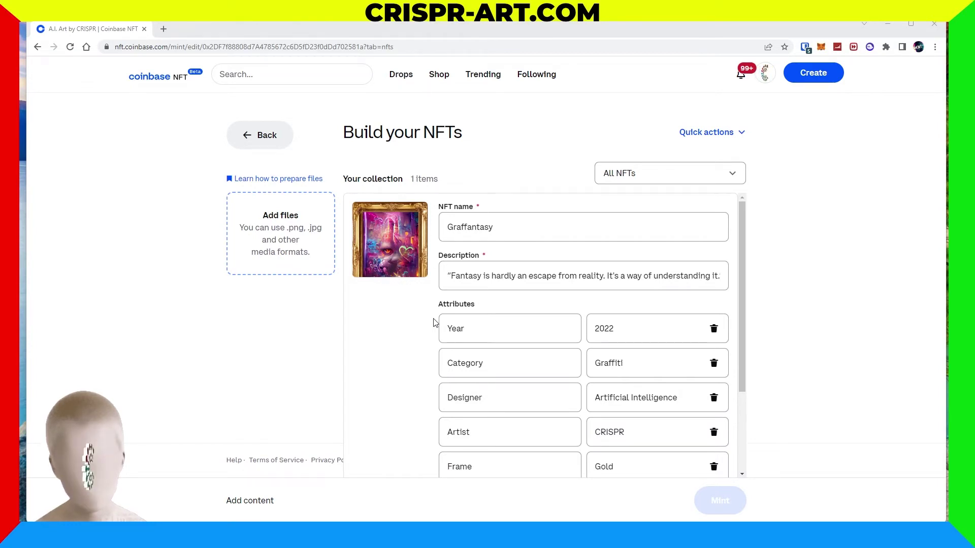
{"action": "scroll", "coordinate": [579, 355], "scroll_direction": "down", "scroll_amount": 2}
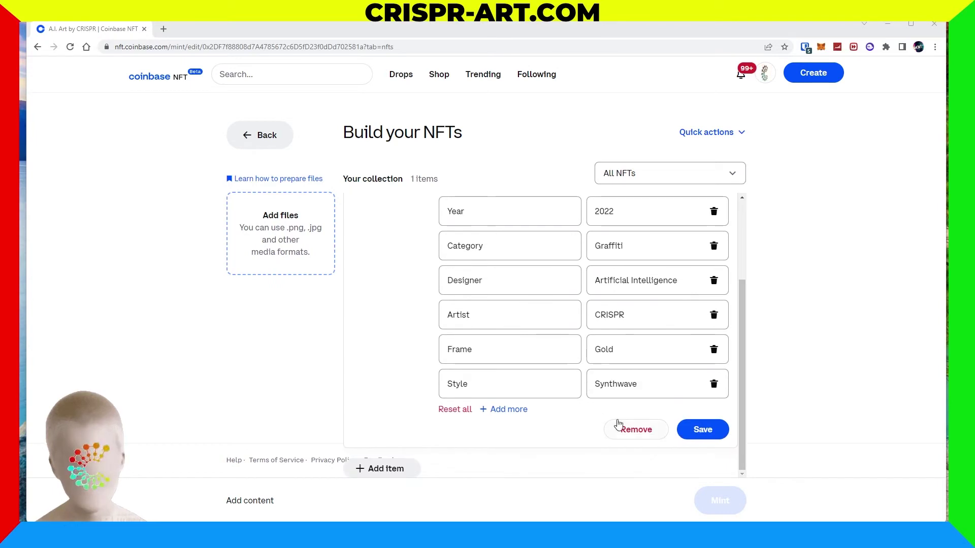
{"action": "left_click", "coordinate": [713, 428]}
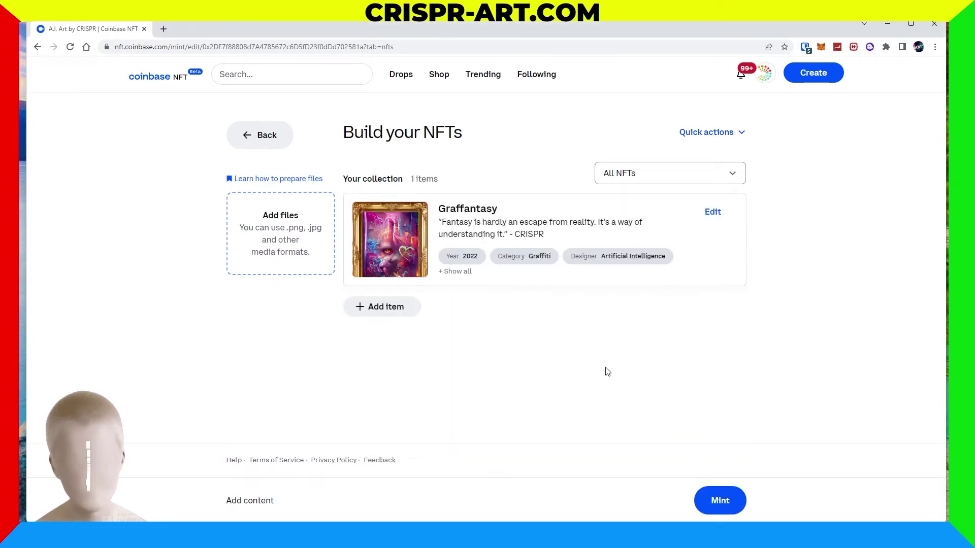
Step: Mint the Graffantasy NFT and confirm the transaction and its gas fee in the MetaMask wallet
{"action": "left_click", "coordinate": [733, 499]}
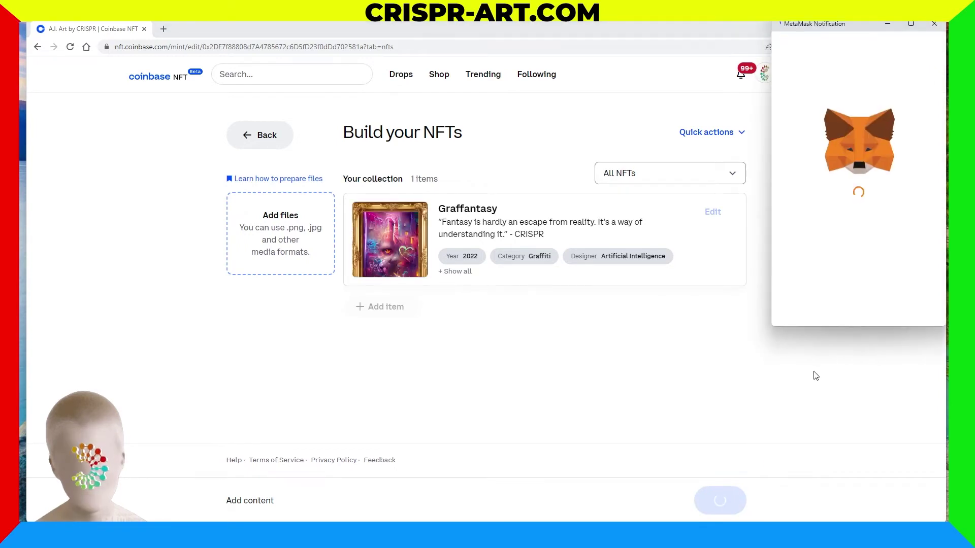
{"action": "scroll", "coordinate": [838, 244], "scroll_direction": "down", "scroll_amount": 1}
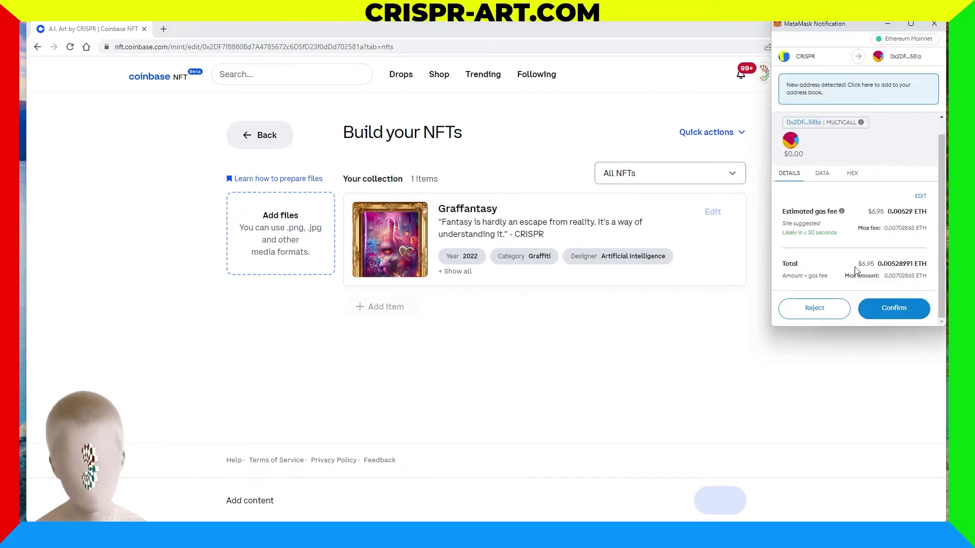
{"action": "left_click", "coordinate": [894, 310]}
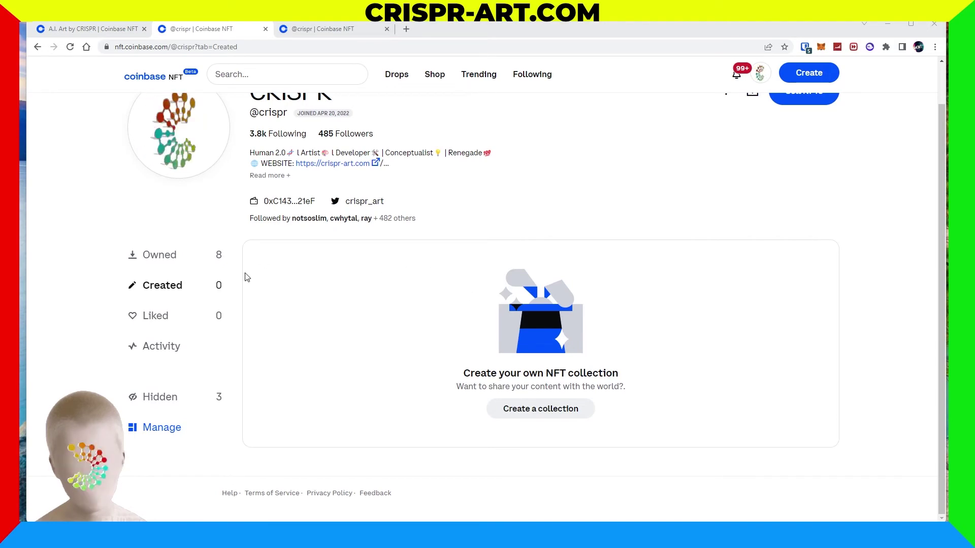
Step: Show the NFTs owned by the CRISPR profile and look for the newly minted item
{"action": "scroll", "coordinate": [246, 276], "scroll_direction": "up", "scroll_amount": 1}
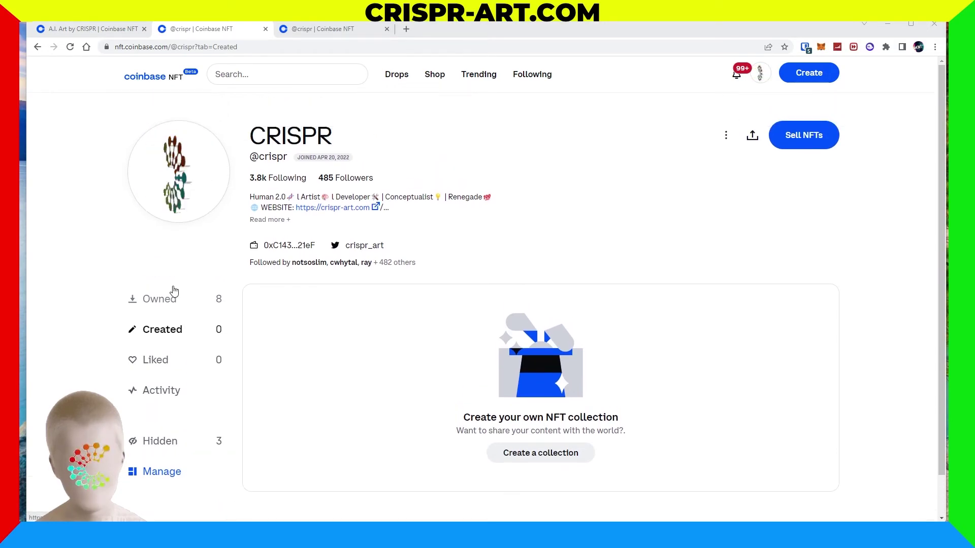
{"action": "left_click", "coordinate": [152, 299]}
{"action": "scroll", "coordinate": [154, 304], "scroll_direction": "down", "scroll_amount": 1}
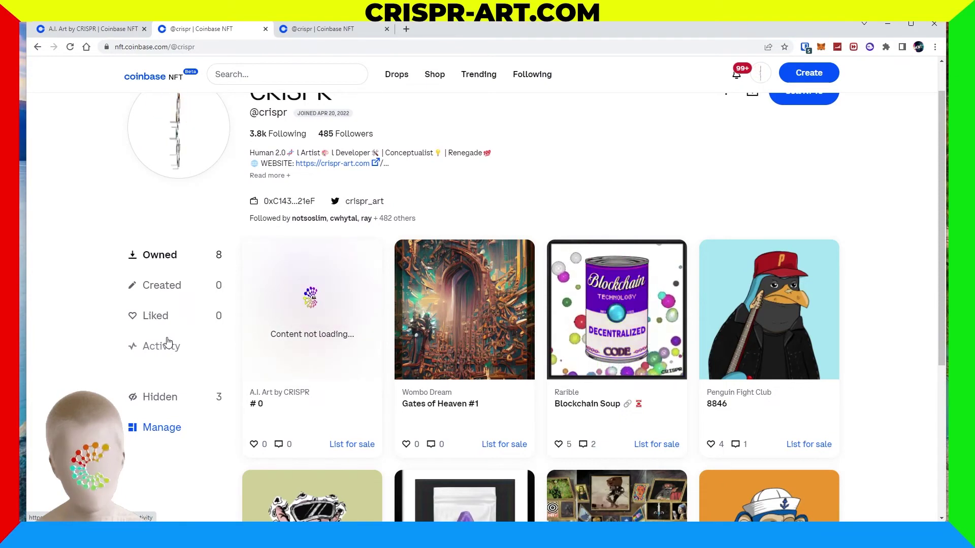
{"action": "scroll", "coordinate": [167, 341], "scroll_direction": "up", "scroll_amount": 1}
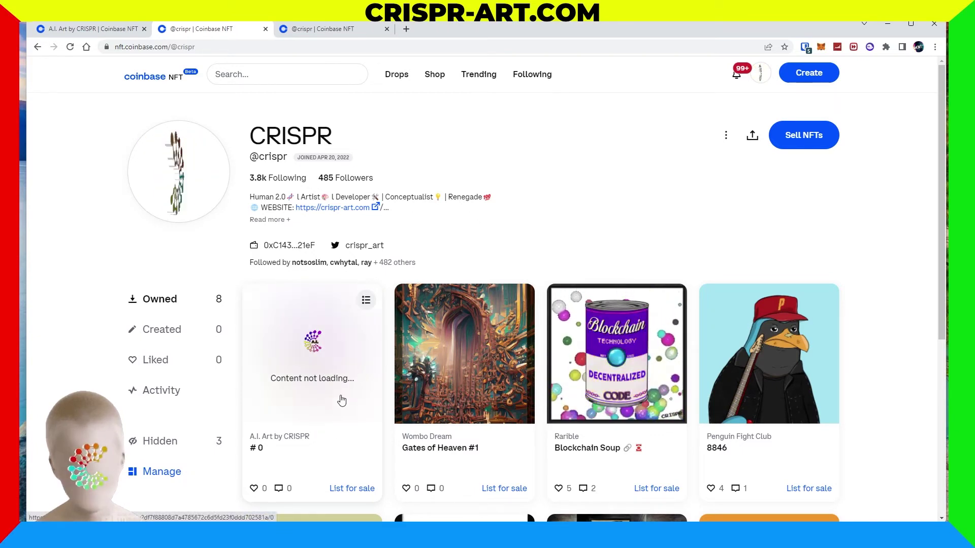
Step: Open the A.I. Art by CRISPR collection page and examine its statistics, filters and items
{"action": "left_click", "coordinate": [304, 438]}
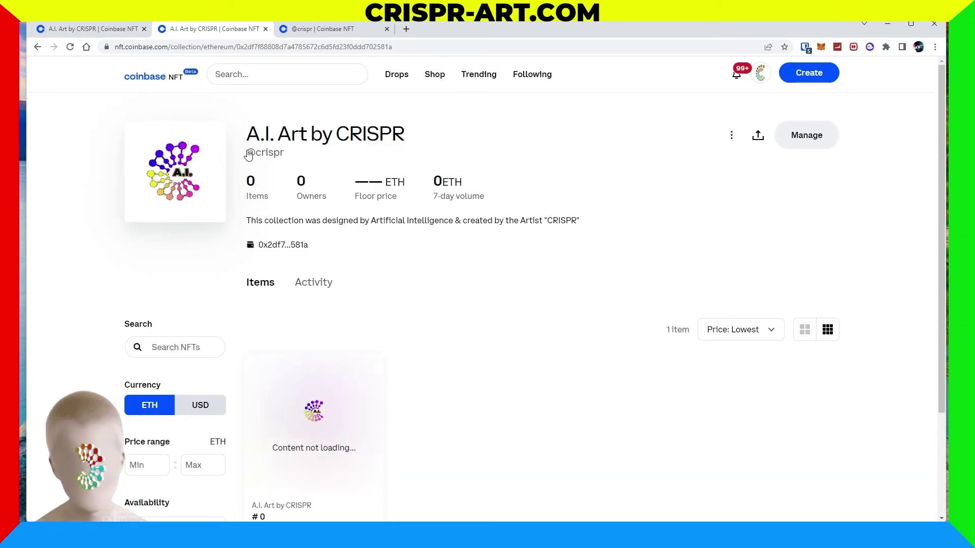
{"action": "scroll", "coordinate": [456, 341], "scroll_direction": "down", "scroll_amount": 1}
{"action": "scroll", "coordinate": [425, 409], "scroll_direction": "down", "scroll_amount": 2}
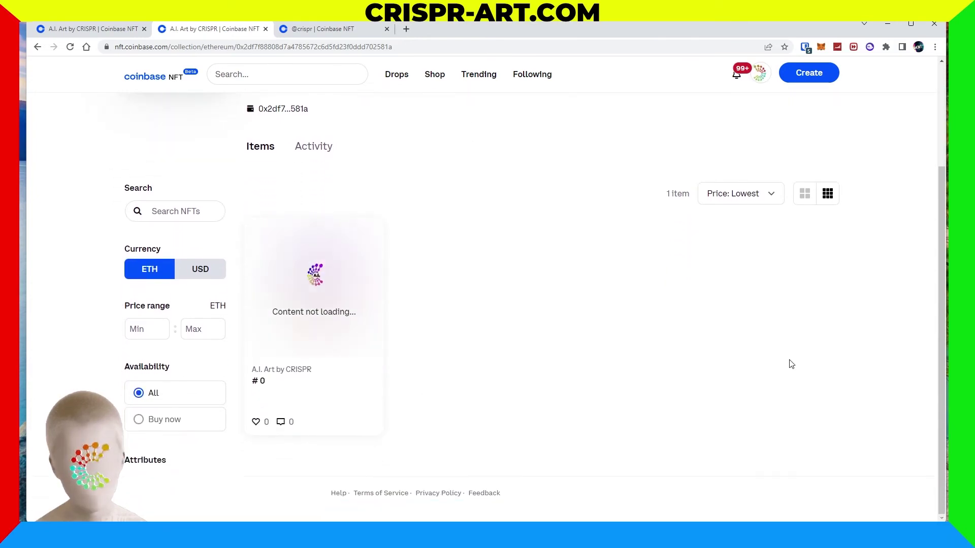
{"action": "scroll", "coordinate": [782, 365], "scroll_direction": "up", "scroll_amount": 3}
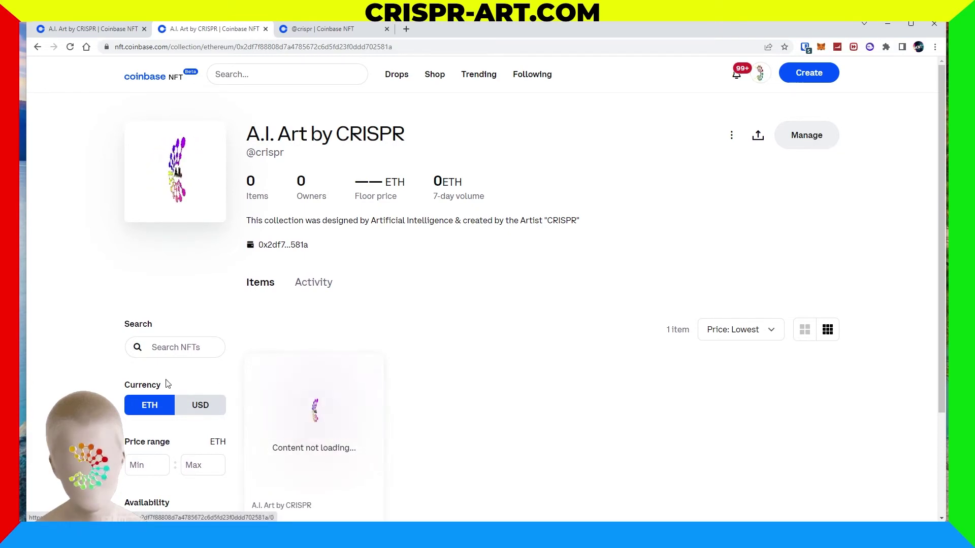
{"action": "scroll", "coordinate": [197, 436], "scroll_direction": "down", "scroll_amount": 3}
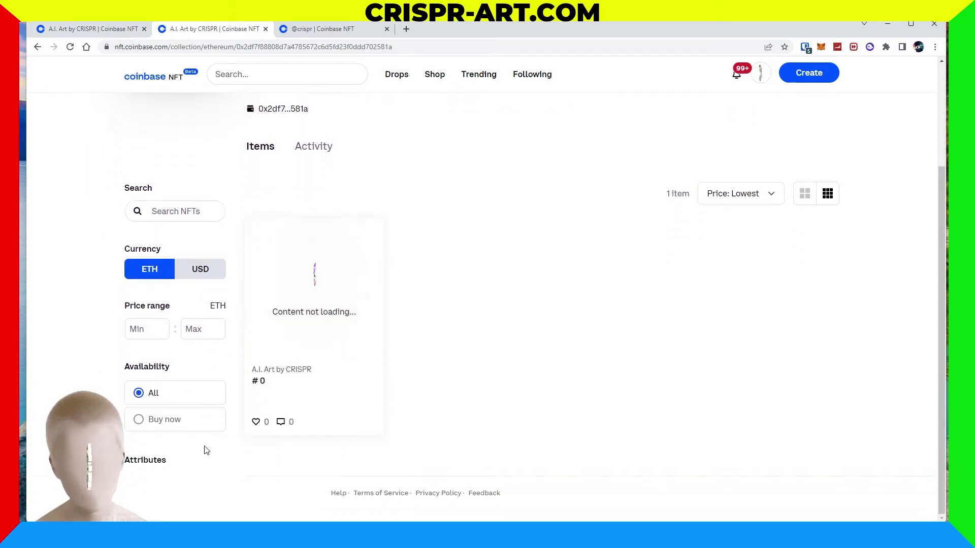
{"action": "scroll", "coordinate": [757, 300], "scroll_direction": "up", "scroll_amount": 3}
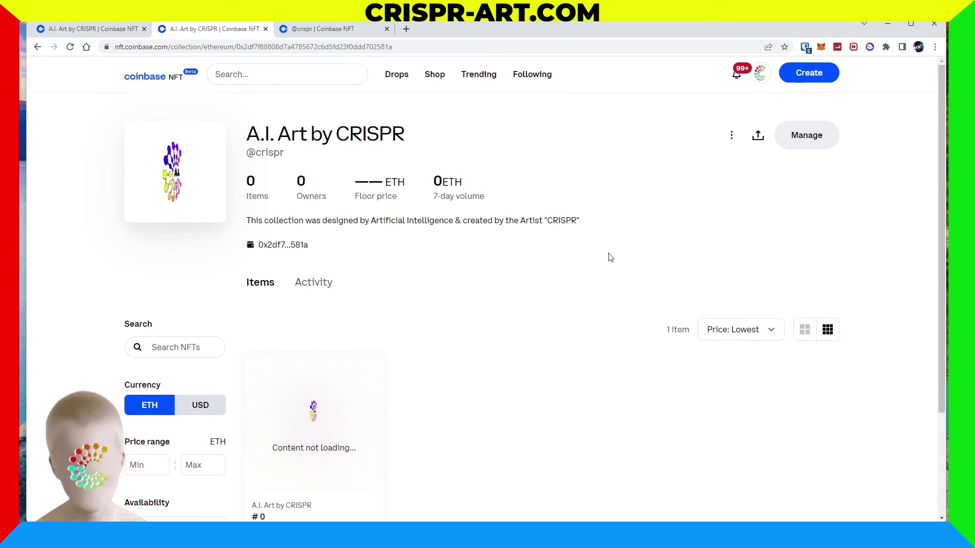
Step: Return to the CRISPR profile and check both its created and its owned NFTs for the new mint
{"action": "left_click", "coordinate": [38, 47]}
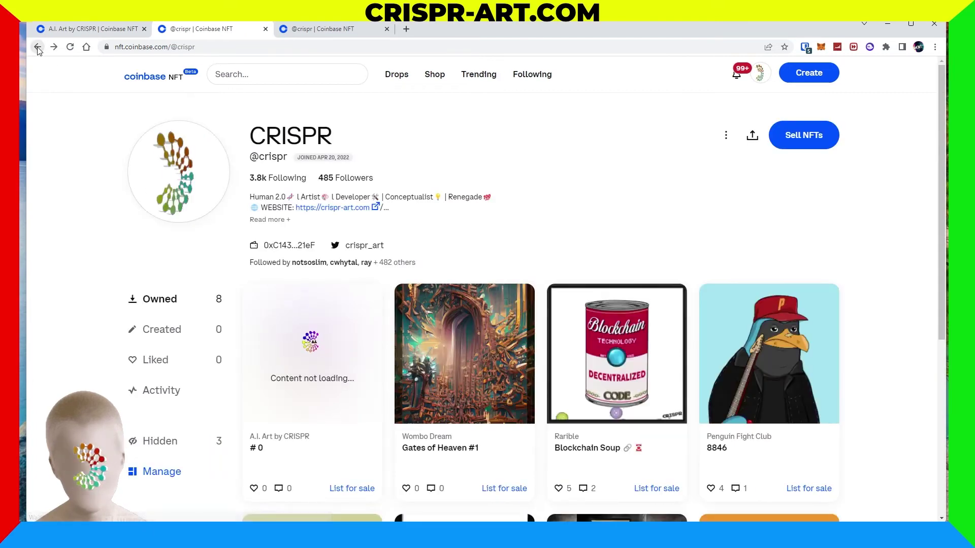
{"action": "left_click", "coordinate": [37, 47]}
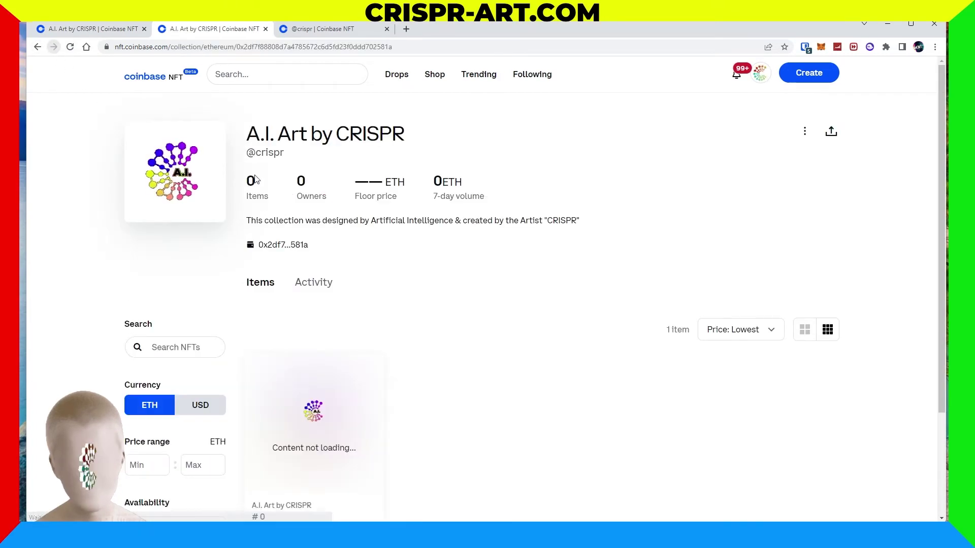
{"action": "left_click", "coordinate": [36, 48]}
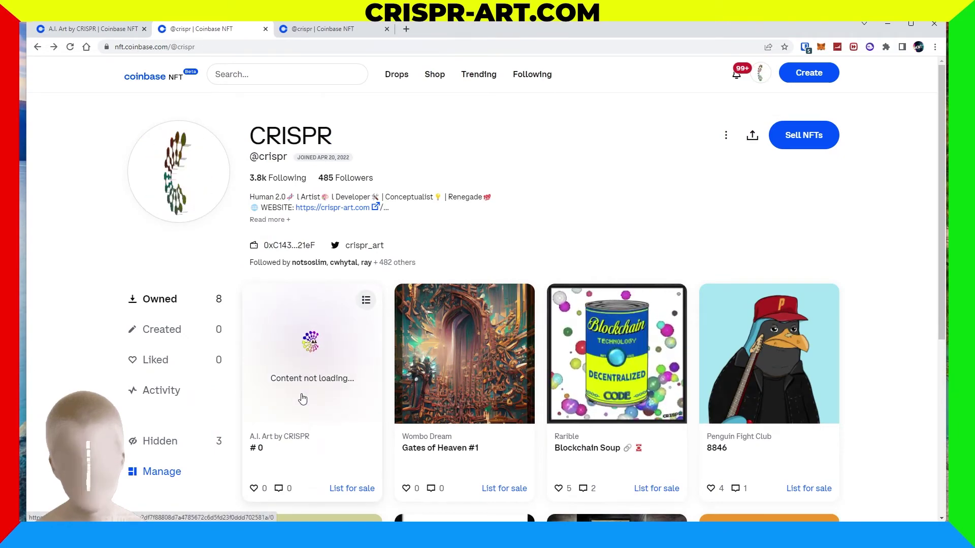
{"action": "scroll", "coordinate": [307, 386], "scroll_direction": "down", "scroll_amount": 2}
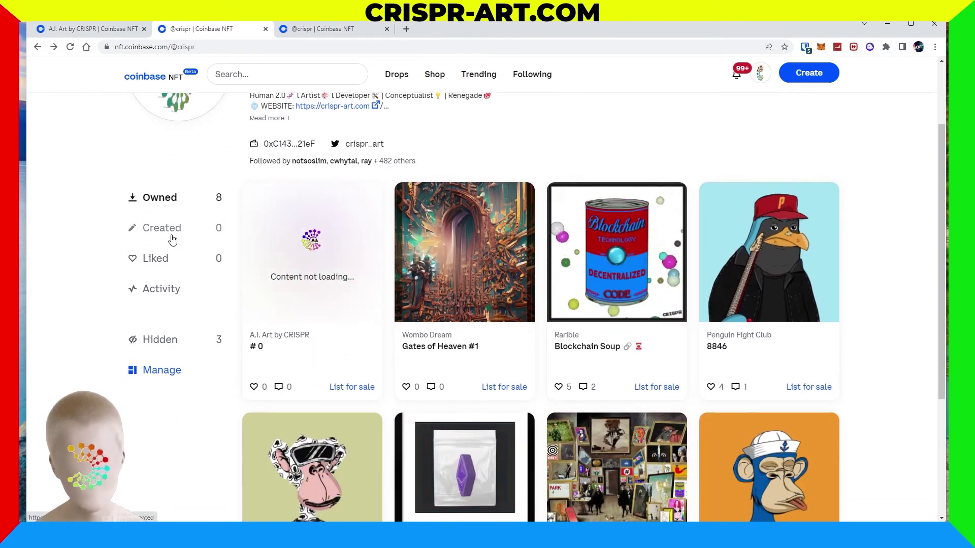
{"action": "left_click", "coordinate": [170, 229]}
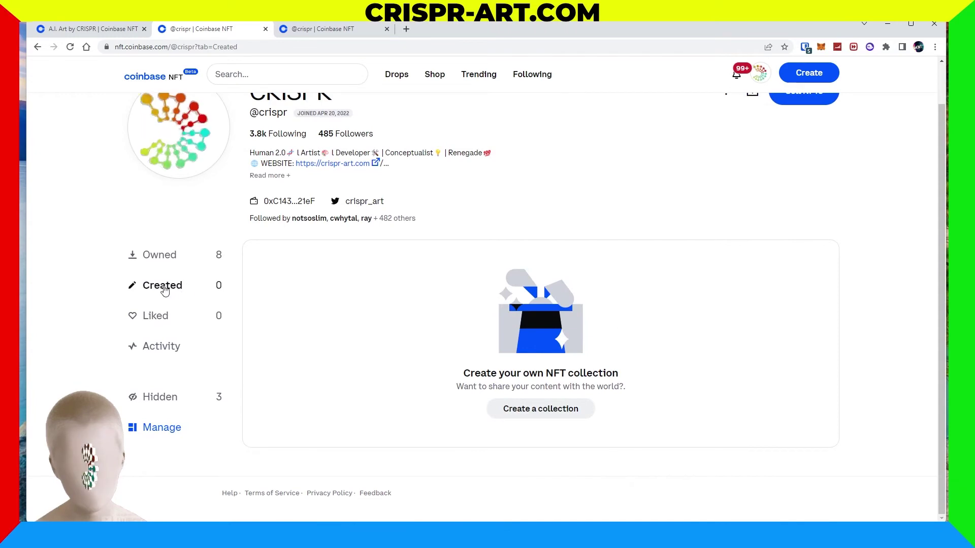
{"action": "left_click", "coordinate": [177, 259]}
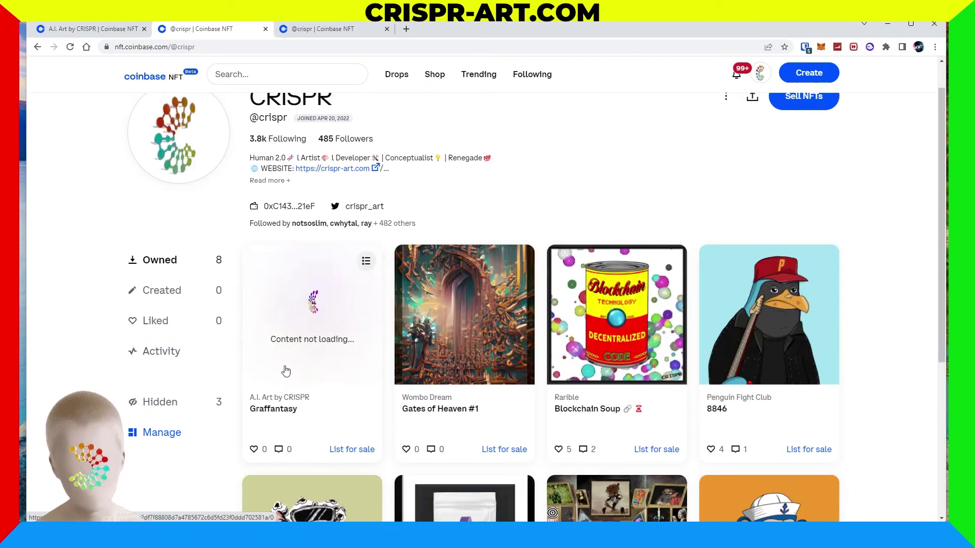
Step: Open the Graffantasy NFT's page and check the deployment and listing status of its collection
{"action": "left_click", "coordinate": [285, 414]}
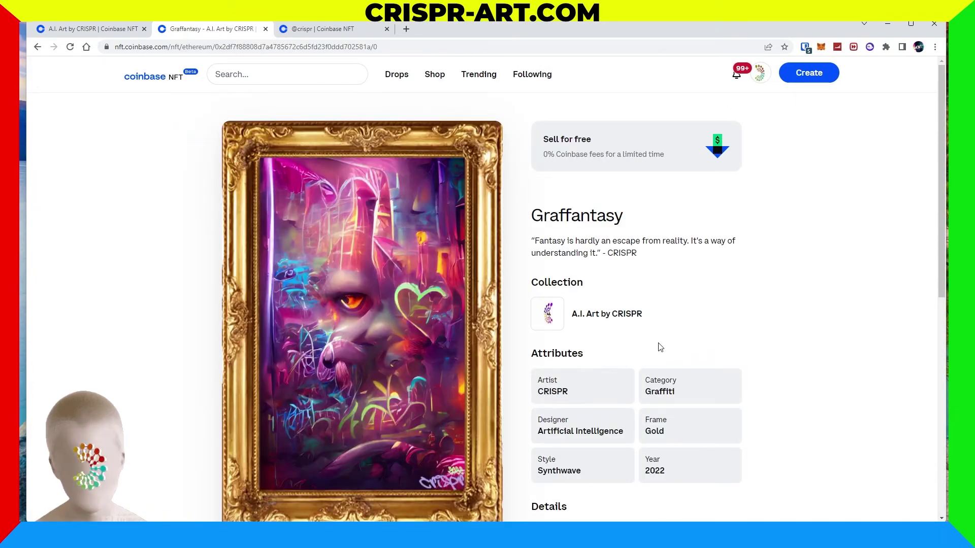
{"action": "scroll", "coordinate": [394, 295], "scroll_direction": "down", "scroll_amount": 3}
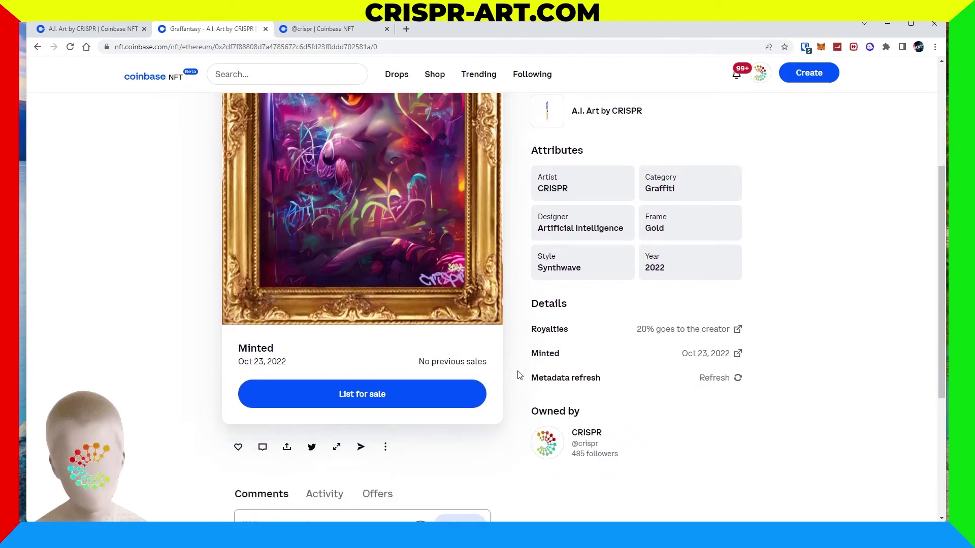
{"action": "left_click", "coordinate": [73, 32]}
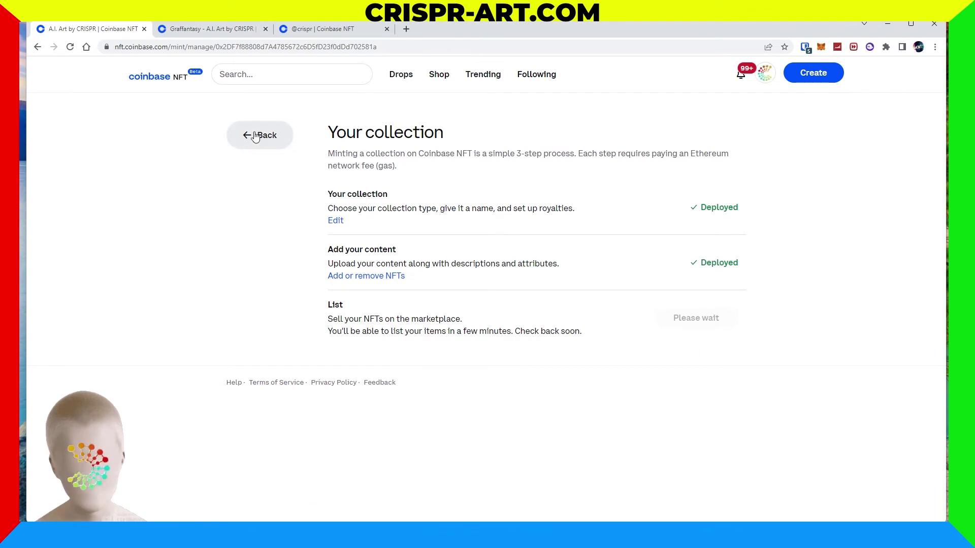
{"action": "left_click", "coordinate": [218, 31]}
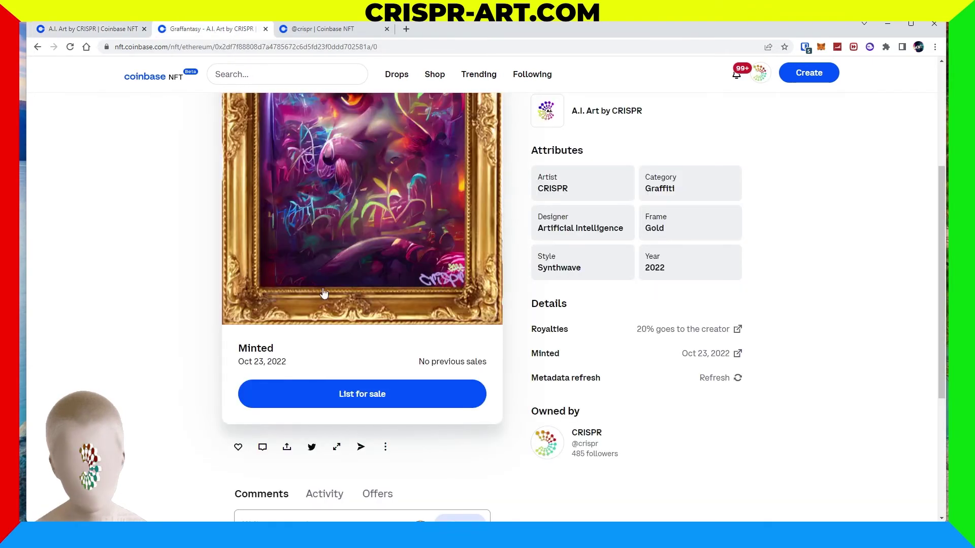
{"action": "left_click", "coordinate": [109, 31]}
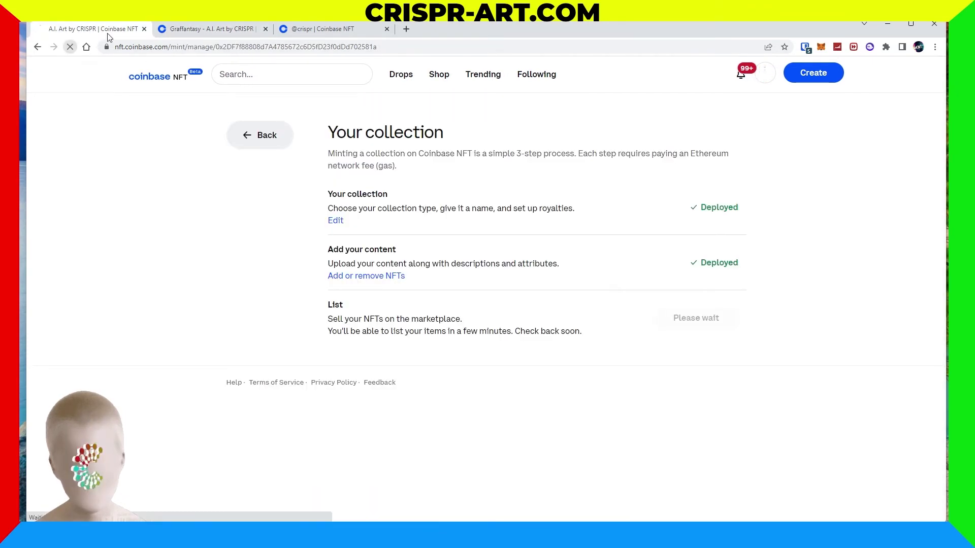
{"action": "left_click", "coordinate": [212, 35]}
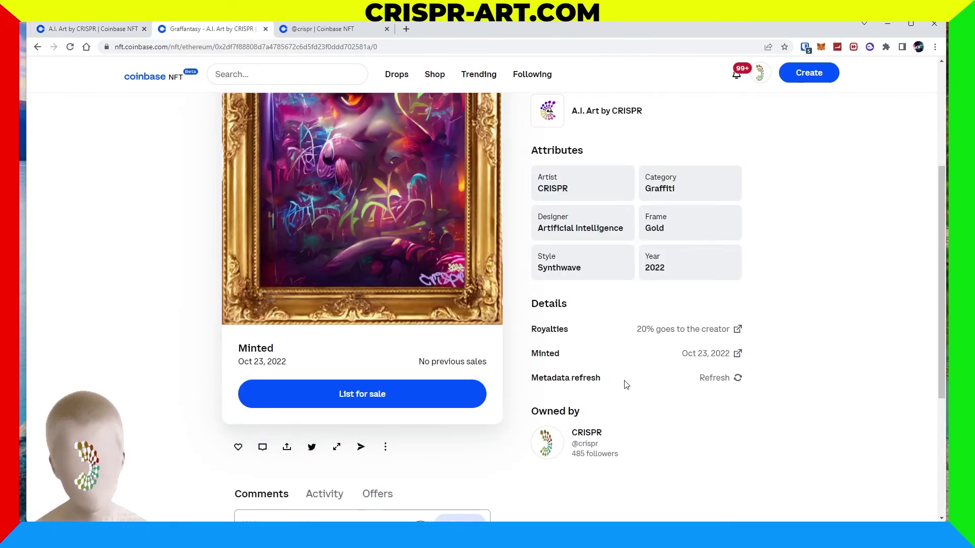
Step: Examine the minted Graffantasy NFT's artwork, description, attributes, royalty details and sale options
{"action": "scroll", "coordinate": [690, 491], "scroll_direction": "up", "scroll_amount": 5}
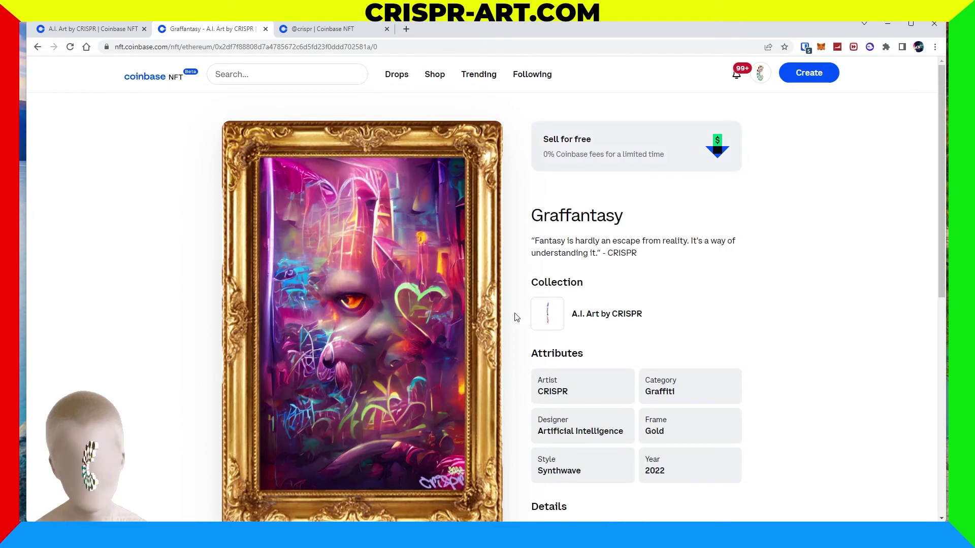
{"action": "scroll", "coordinate": [391, 389], "scroll_direction": "down", "scroll_amount": 3}
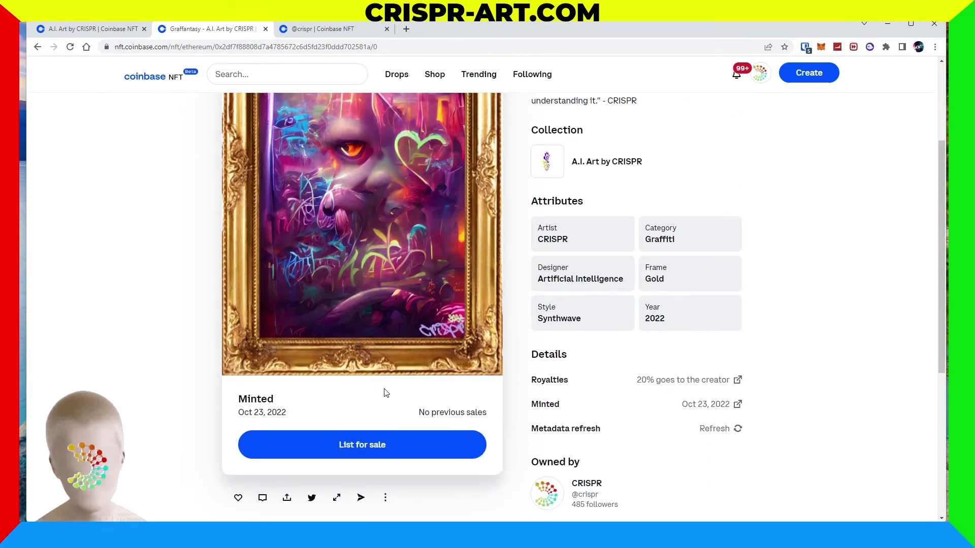
{"action": "scroll", "coordinate": [384, 392], "scroll_direction": "down", "scroll_amount": 3}
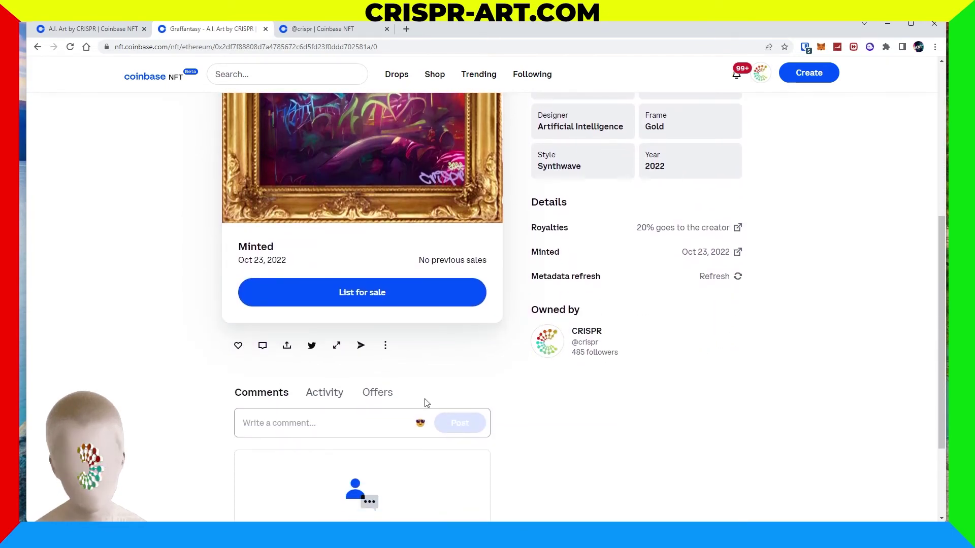
{"action": "scroll", "coordinate": [446, 376], "scroll_direction": "up", "scroll_amount": 3}
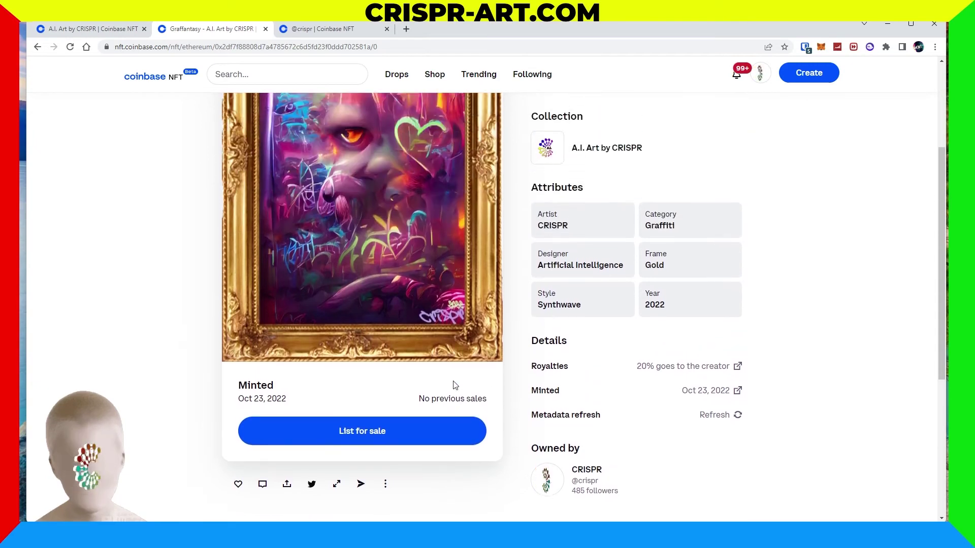
{"action": "scroll", "coordinate": [459, 390], "scroll_direction": "up", "scroll_amount": 1}
{"action": "scroll", "coordinate": [460, 390], "scroll_direction": "up", "scroll_amount": 1}
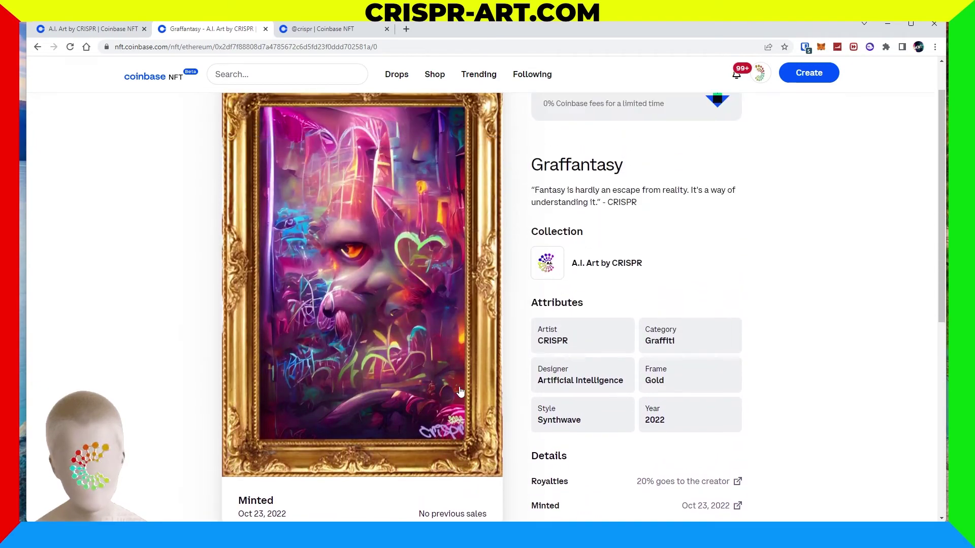
{"action": "scroll", "coordinate": [460, 390], "scroll_direction": "up", "scroll_amount": 1}
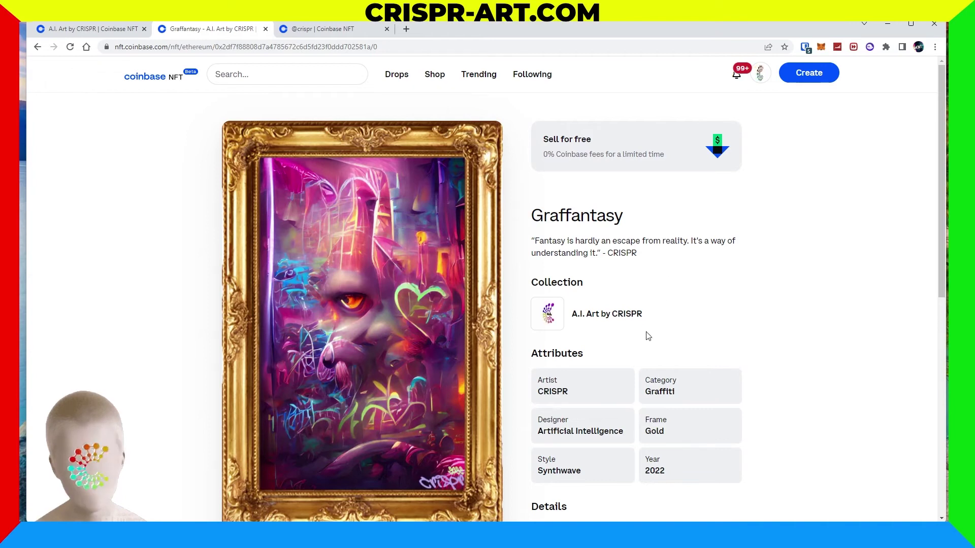
Step: Review the Graffantasy NFT's details, the CRISPR profile and the A.I. Art by CRISPR collection page with its statistics and items
{"action": "scroll", "coordinate": [650, 333], "scroll_direction": "down", "scroll_amount": 3}
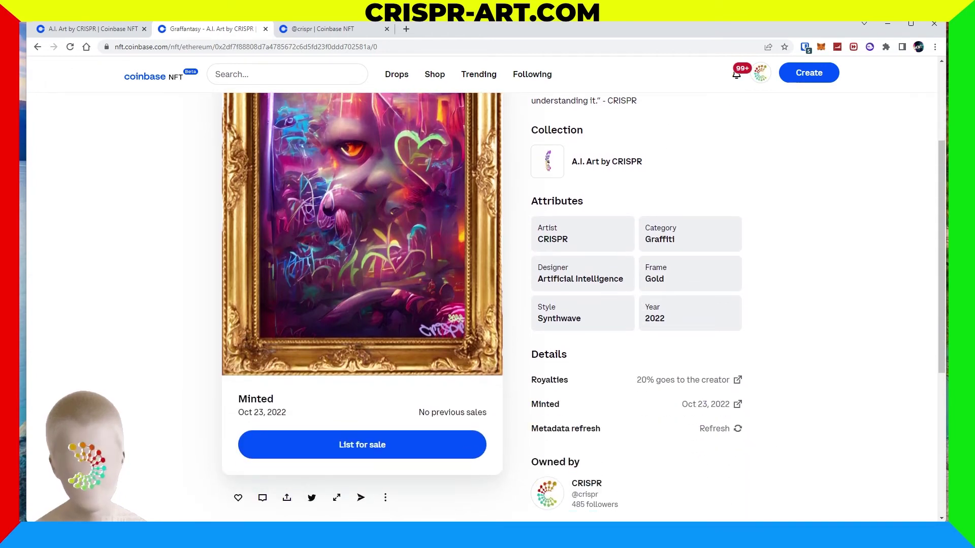
{"action": "key", "text": "ctrl+Tab"}
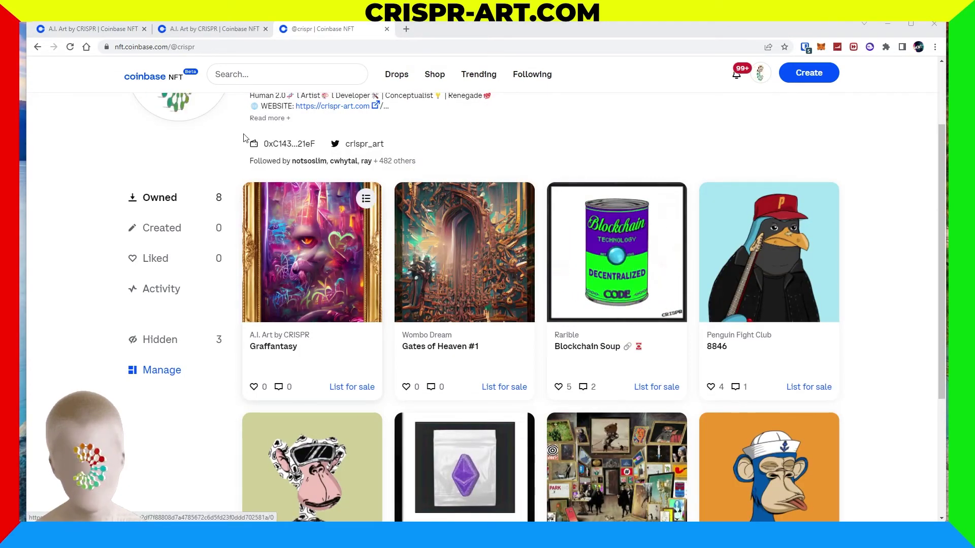
{"action": "left_click", "coordinate": [207, 34]}
{"action": "scroll", "coordinate": [334, 324], "scroll_direction": "down", "scroll_amount": 3}
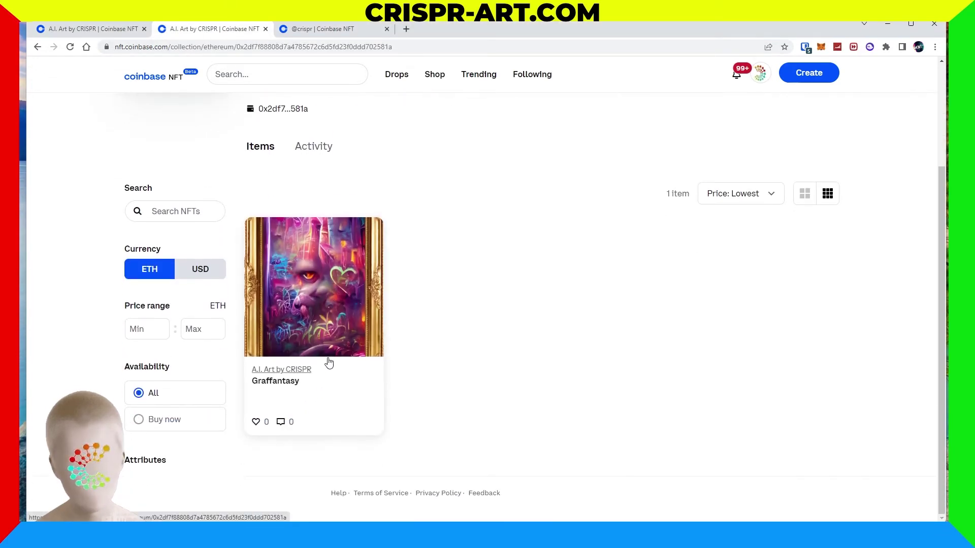
{"action": "scroll", "coordinate": [329, 362], "scroll_direction": "up", "scroll_amount": 3}
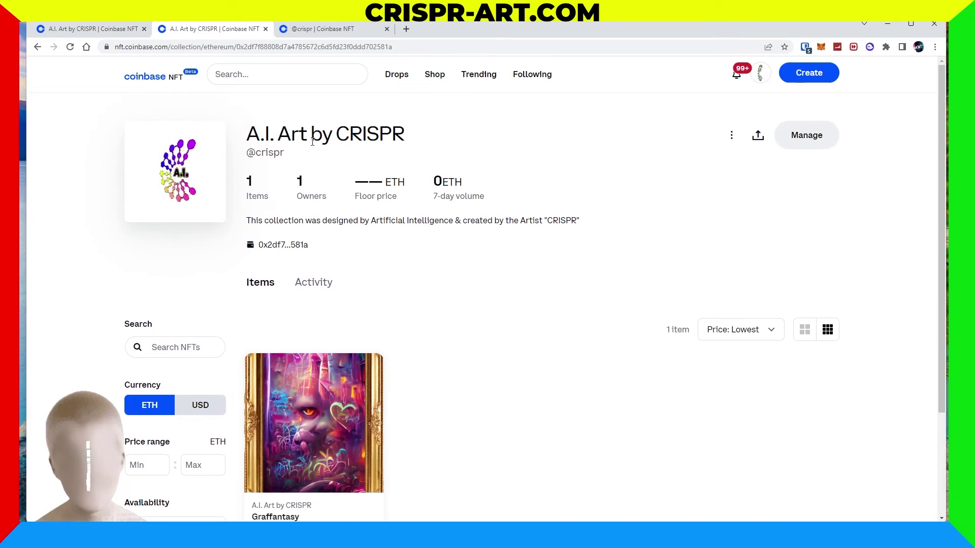
{"action": "scroll", "coordinate": [292, 474], "scroll_direction": "down", "scroll_amount": 1}
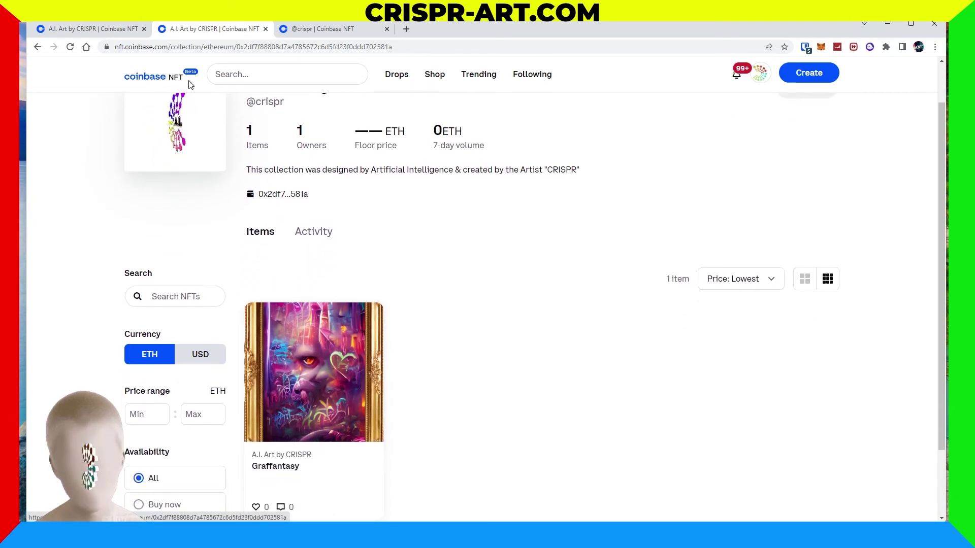
Step: Open the Graffantasy NFT's page from the owned NFTs on the CRISPR profile and go to its sale option
{"action": "left_click", "coordinate": [284, 32]}
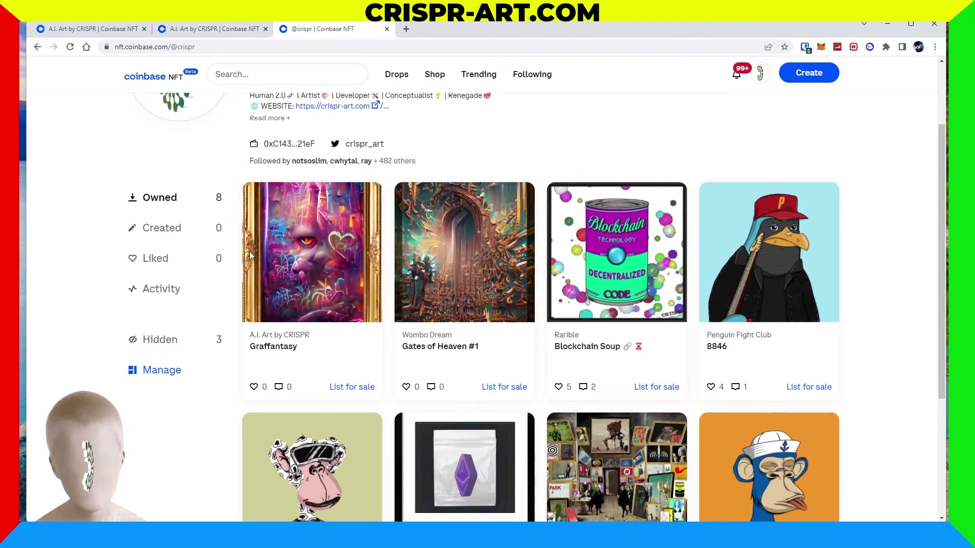
{"action": "left_click", "coordinate": [341, 293]}
{"action": "scroll", "coordinate": [441, 290], "scroll_direction": "down", "scroll_amount": 1}
{"action": "scroll", "coordinate": [441, 290], "scroll_direction": "down", "scroll_amount": 3}
Step: Reload the collection's management page to recheck its listing status and look over the public collection page
{"action": "left_click", "coordinate": [93, 31]}
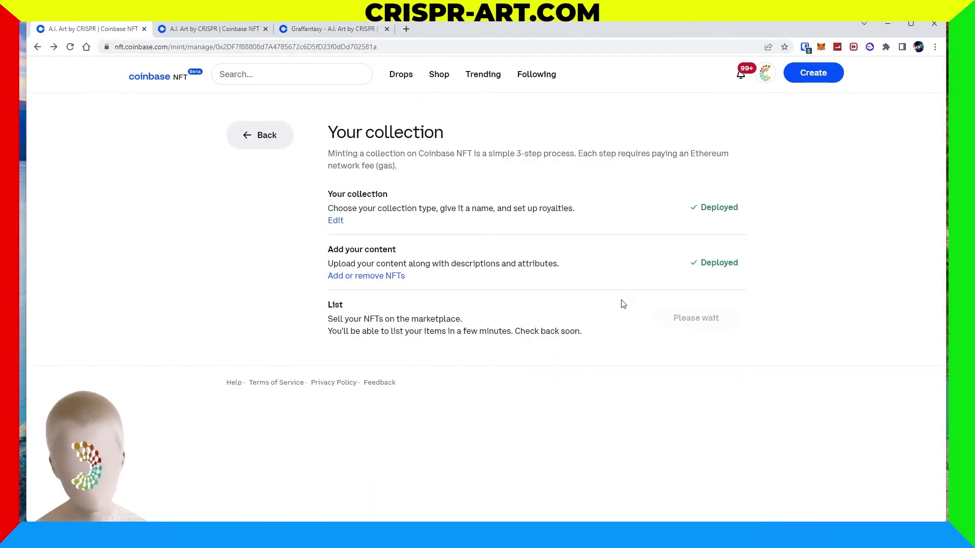
{"action": "left_click", "coordinate": [69, 48]}
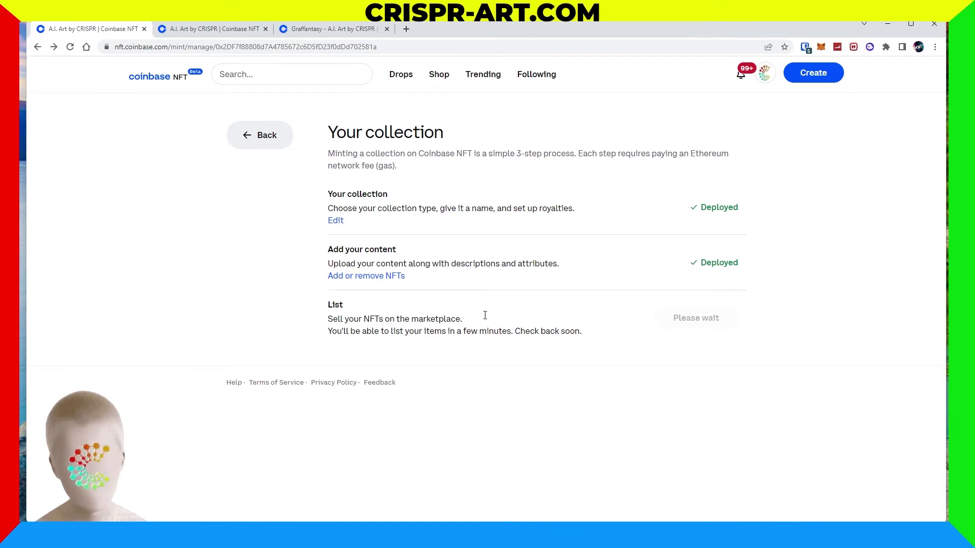
{"action": "left_click", "coordinate": [191, 30]}
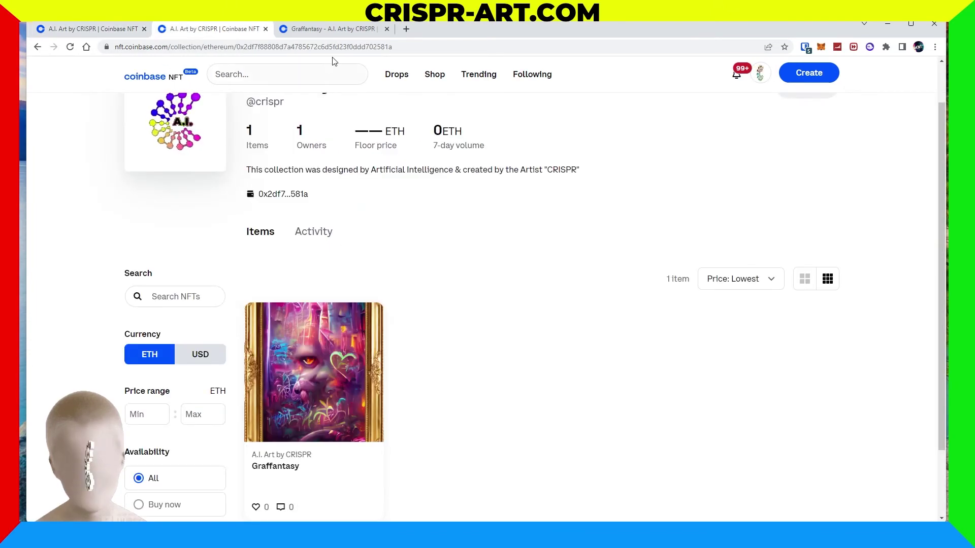
{"action": "scroll", "coordinate": [335, 122], "scroll_direction": "down", "scroll_amount": 2}
Step: Open a fixed-price sale listing for Graffantasy, keep its start at Now and set its end to Never
{"action": "left_click", "coordinate": [324, 30]}
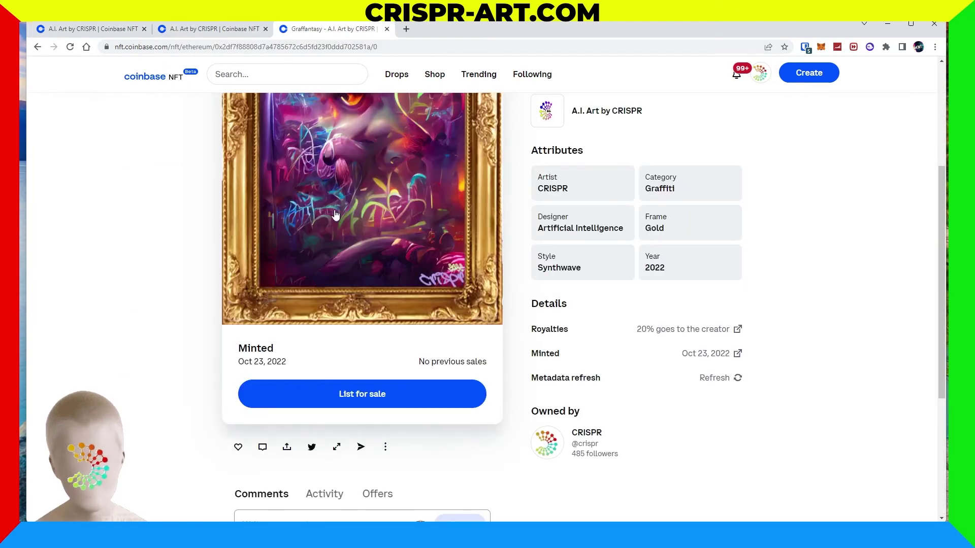
{"action": "left_click", "coordinate": [388, 399]}
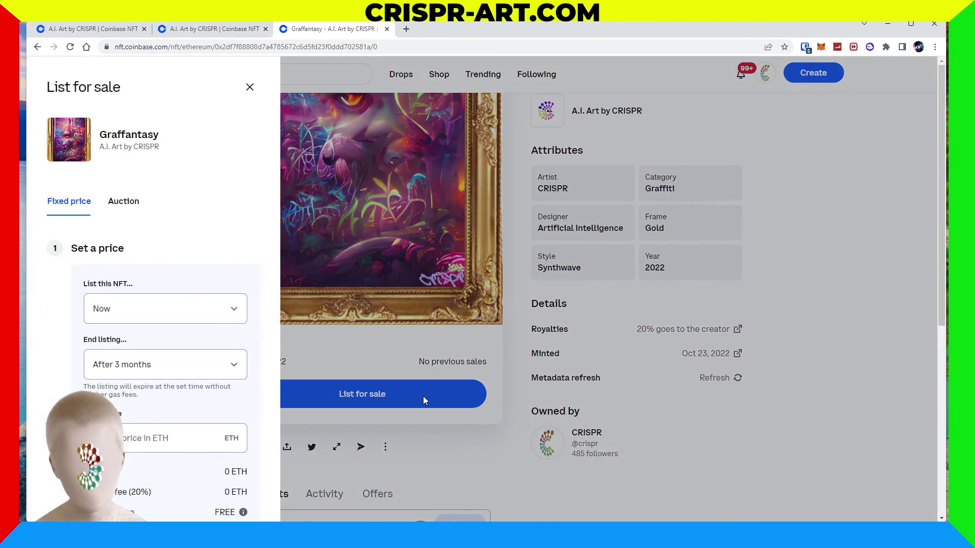
{"action": "left_click", "coordinate": [163, 309]}
{"action": "left_click", "coordinate": [165, 309]}
{"action": "left_click", "coordinate": [191, 369]}
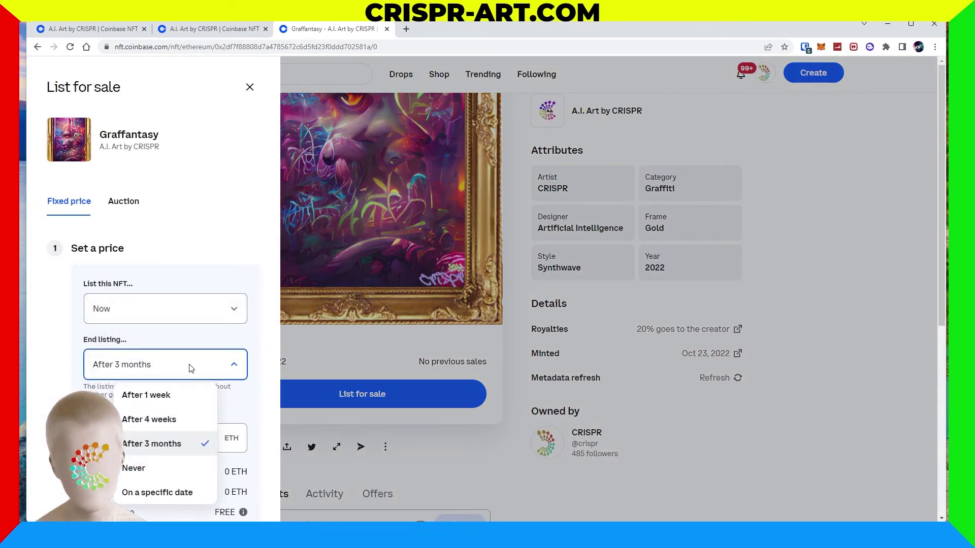
{"action": "left_click", "coordinate": [135, 469]}
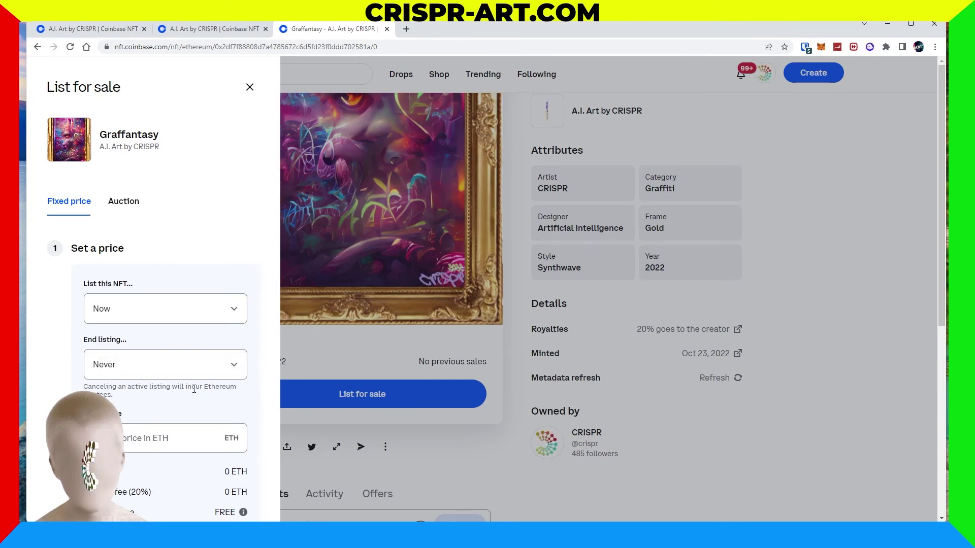
Step: Try ending the listing After 3 months and return the end setting to Never
{"action": "left_click", "coordinate": [145, 372]}
{"action": "left_click", "coordinate": [135, 442]}
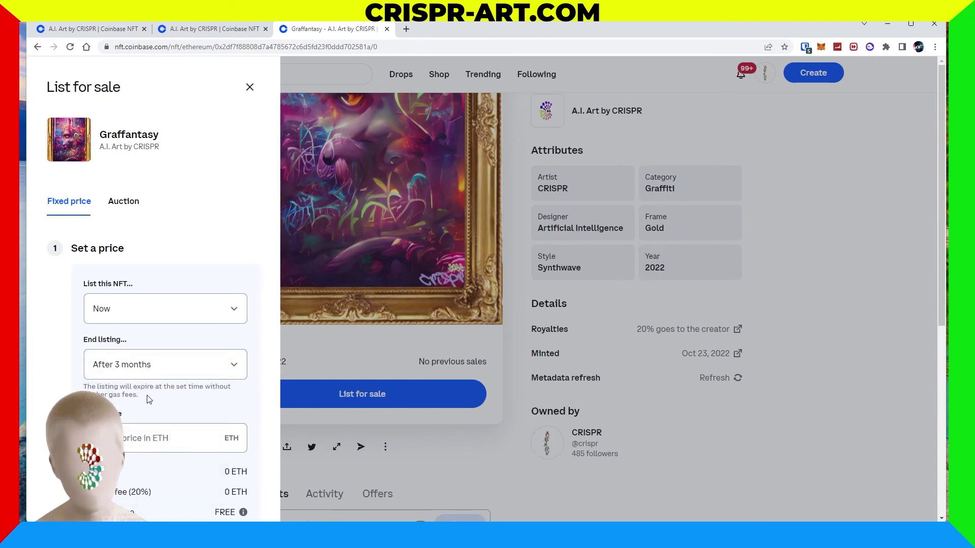
{"action": "left_click", "coordinate": [114, 372]}
{"action": "left_click", "coordinate": [136, 466]}
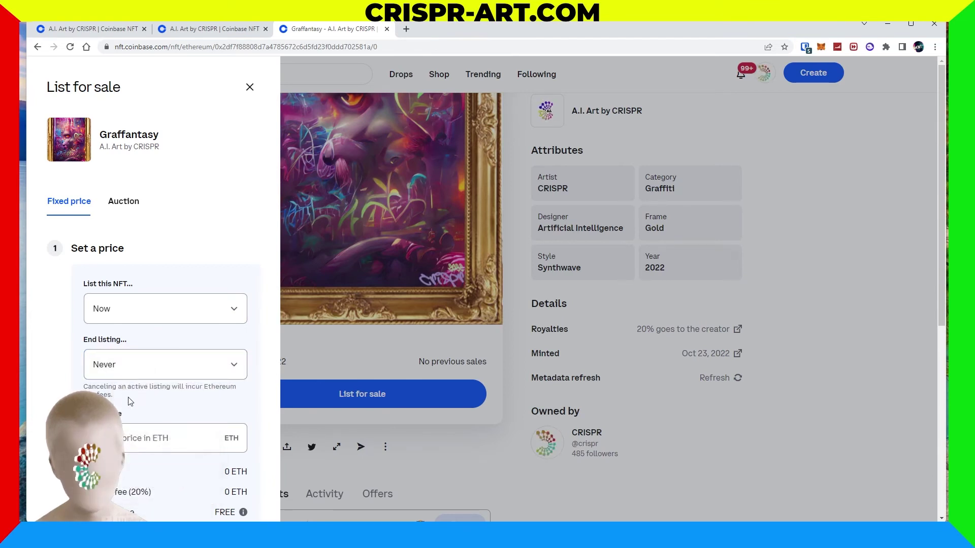
Step: Set the fixed sale price of the Graffantasy listing to 0.02 ETH
{"action": "scroll", "coordinate": [174, 390], "scroll_direction": "down", "scroll_amount": 2}
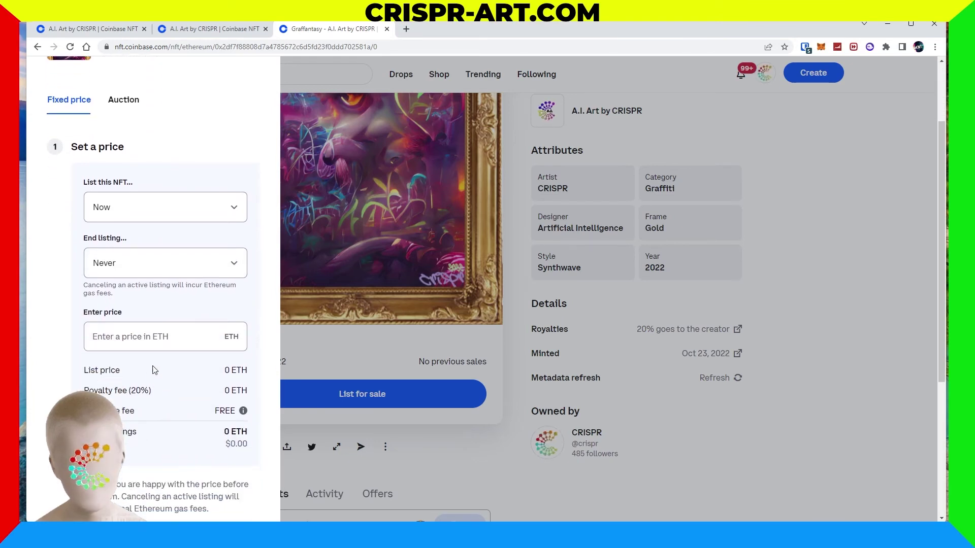
{"action": "left_click", "coordinate": [150, 336]}
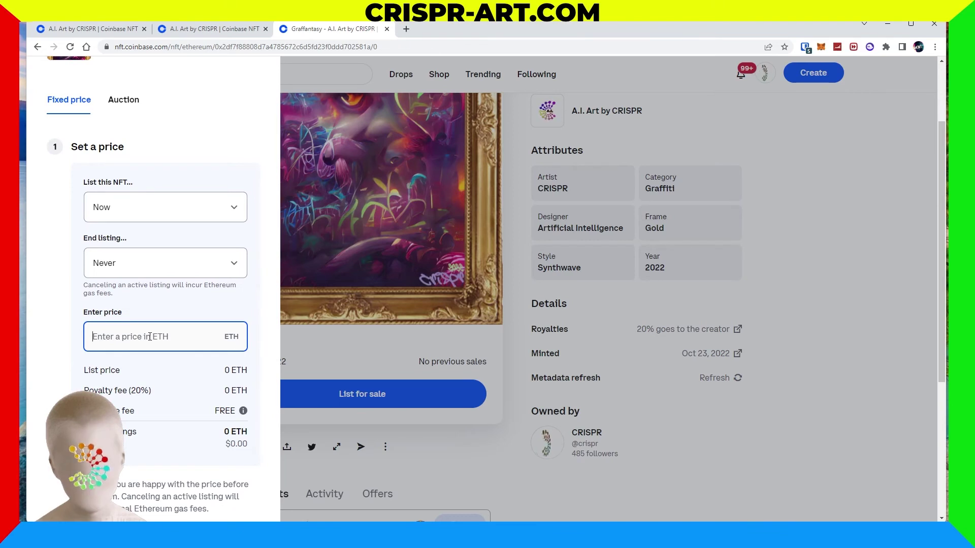
{"action": "type", "text": ".0"}
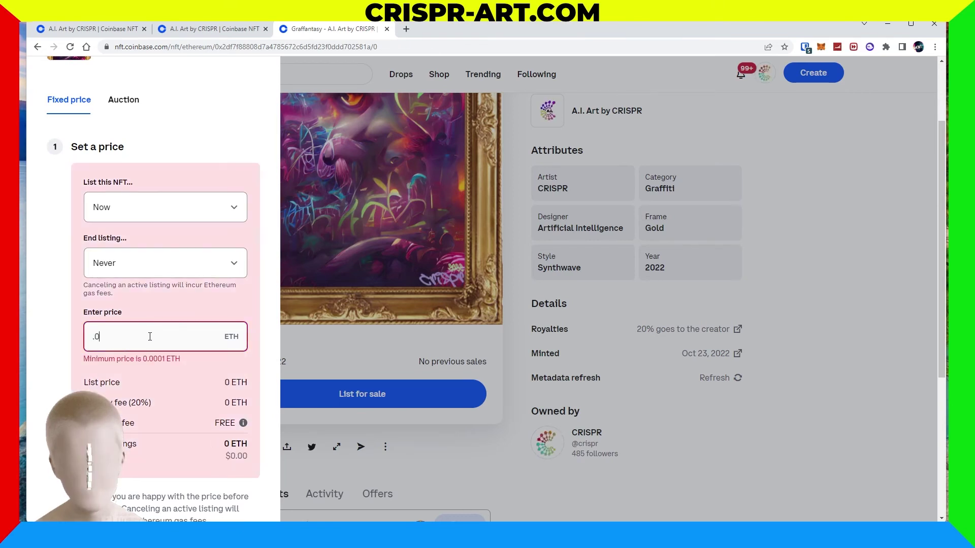
{"action": "type", "text": "2"}
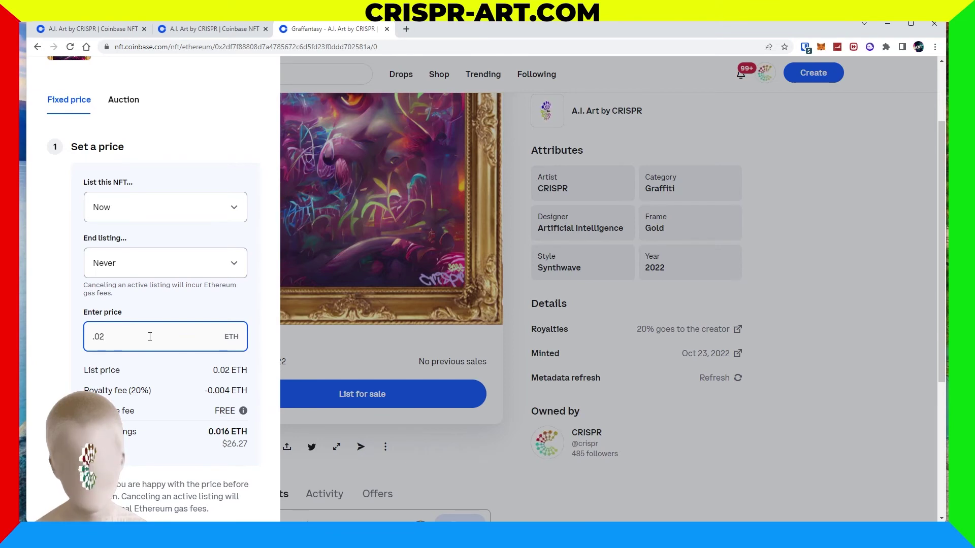
Step: Try a listing price of 0.019 ETH and restore it to 0.02 ETH
{"action": "key", "text": "BackSpace"}
{"action": "type", "text": "19"}
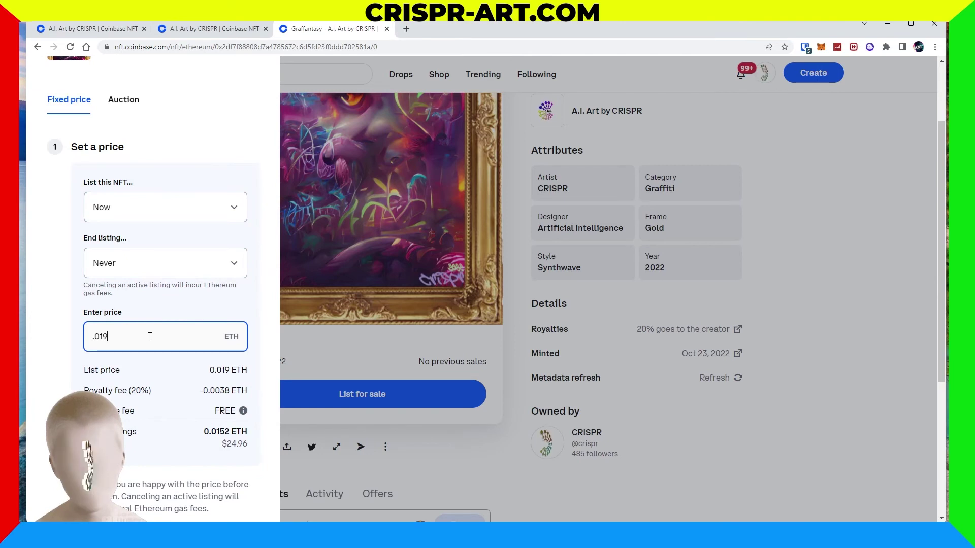
{"action": "key", "text": "BackSpace"}
{"action": "key", "text": "BackSpace"}
{"action": "type", "text": "2"}
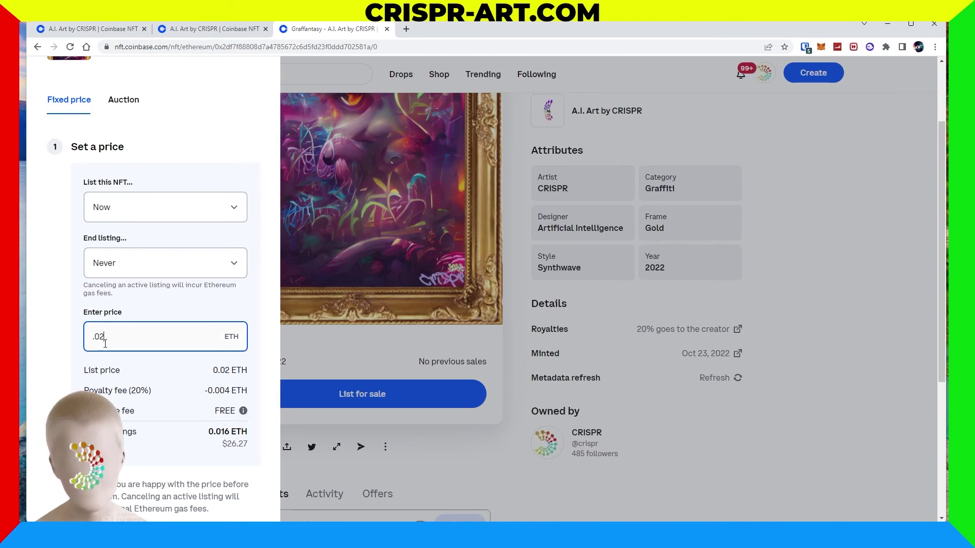
Step: Confirm the listing price and approve the transfer of the A.I. Art by CRISPR collection's NFTs in MetaMask
{"action": "scroll", "coordinate": [149, 391], "scroll_direction": "down", "scroll_amount": 3}
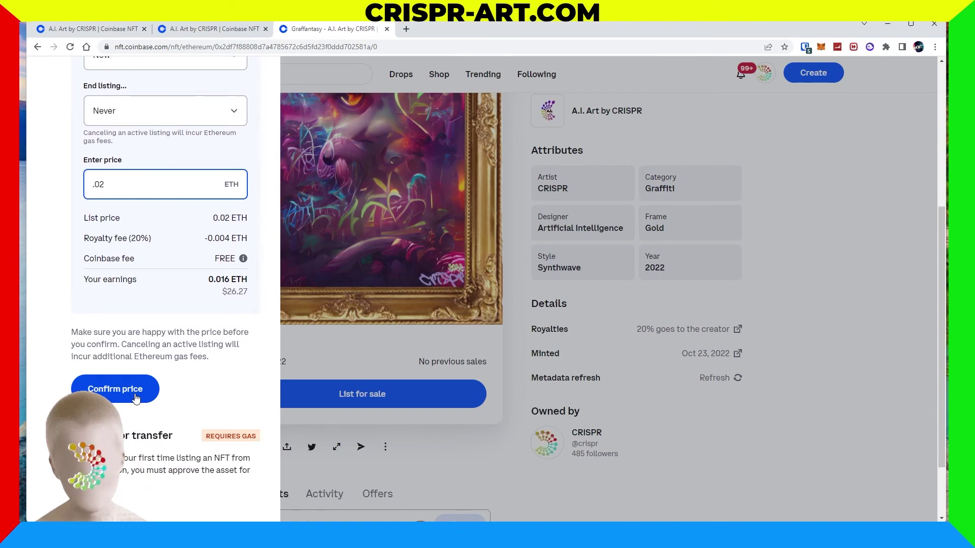
{"action": "left_click", "coordinate": [136, 398]}
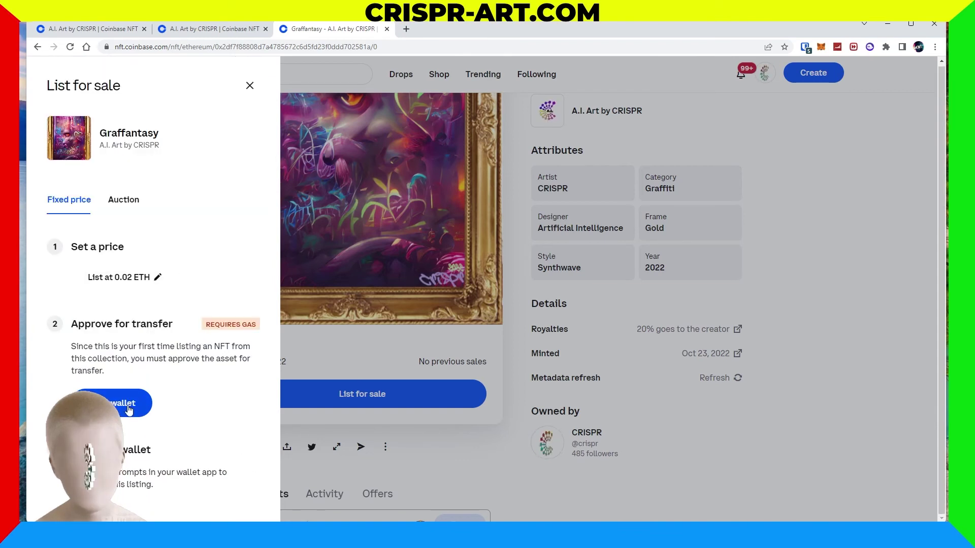
{"action": "left_click", "coordinate": [127, 409]}
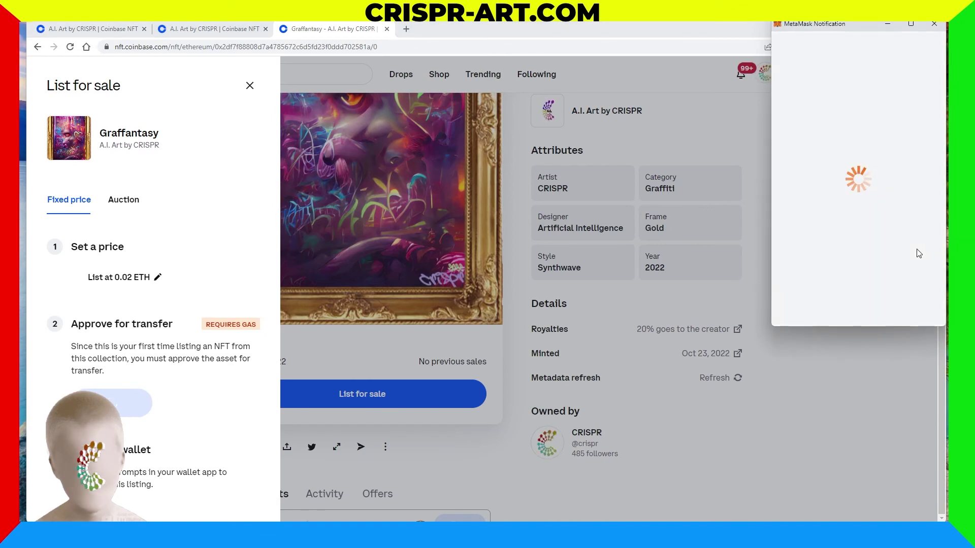
{"action": "scroll", "coordinate": [879, 222], "scroll_direction": "down", "scroll_amount": 1}
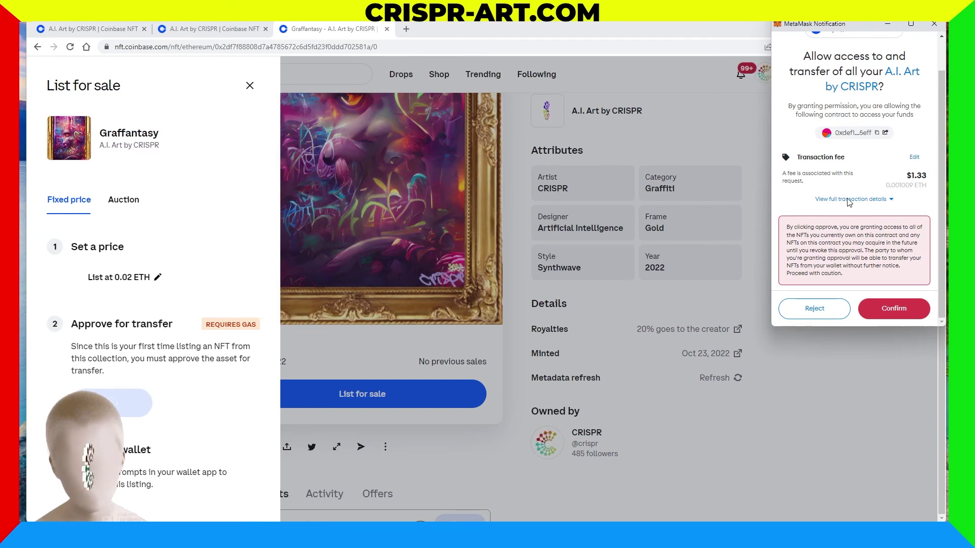
{"action": "left_click", "coordinate": [901, 314]}
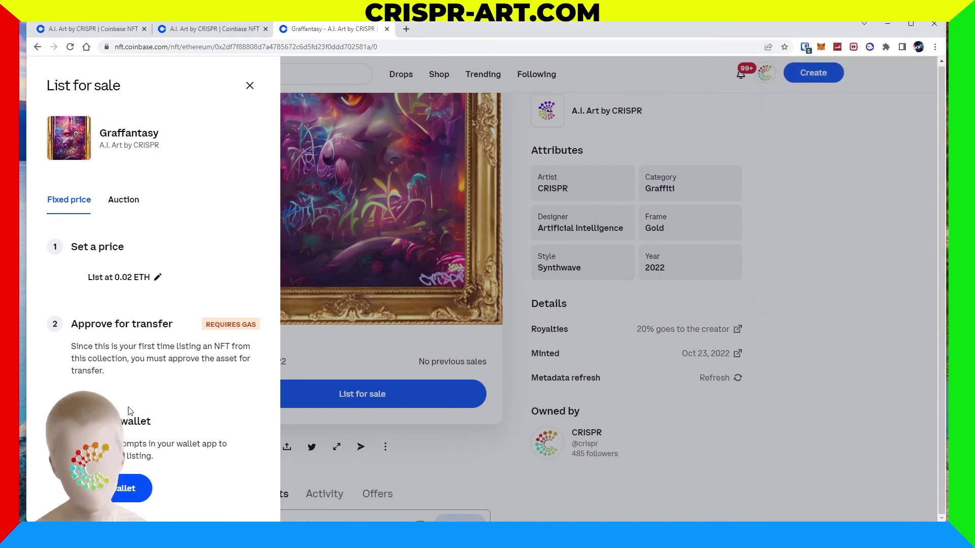
Step: Sign the Graffantasy listing in MetaMask and close the listing confirmation
{"action": "left_click", "coordinate": [133, 491]}
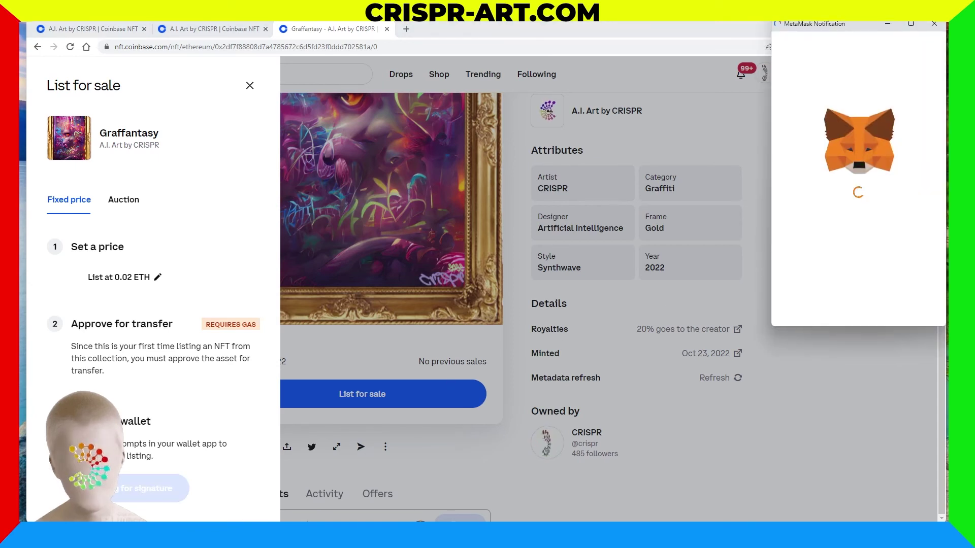
{"action": "scroll", "coordinate": [931, 285], "scroll_direction": "down", "scroll_amount": 5}
{"action": "left_click", "coordinate": [897, 310]}
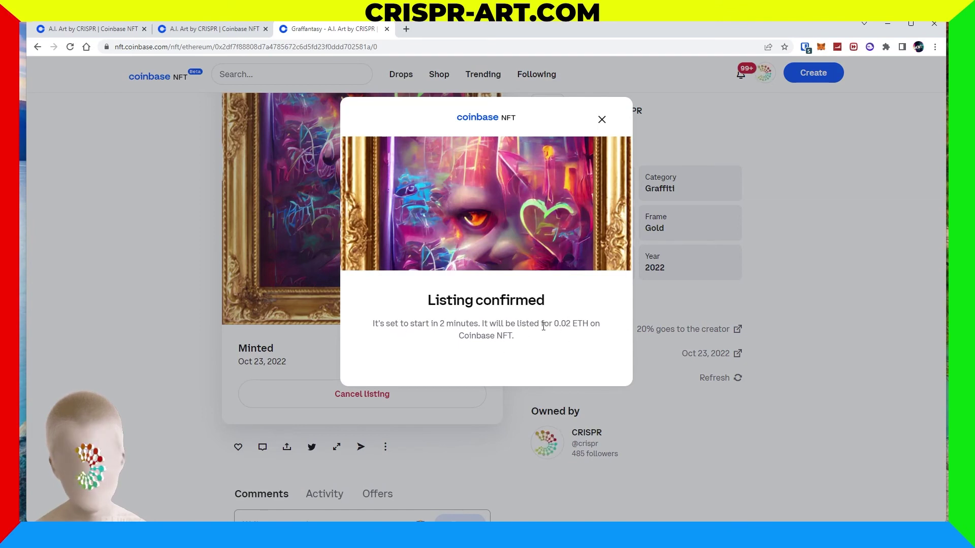
{"action": "left_click", "coordinate": [602, 119]}
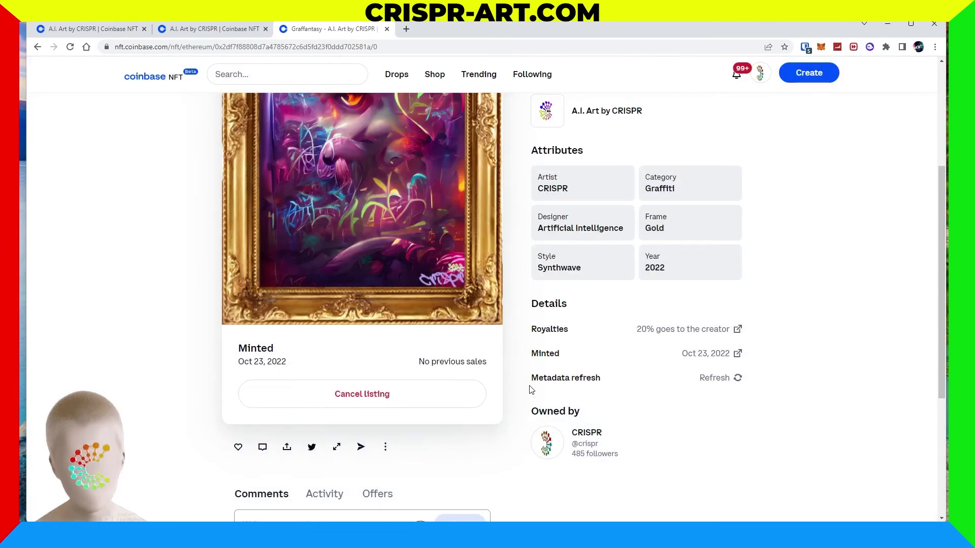
Step: Check the listing status on the Graffantasy page, the collection's management page and the public collection page
{"action": "scroll", "coordinate": [530, 389], "scroll_direction": "up", "scroll_amount": 3}
{"action": "scroll", "coordinate": [530, 390], "scroll_direction": "up", "scroll_amount": 1}
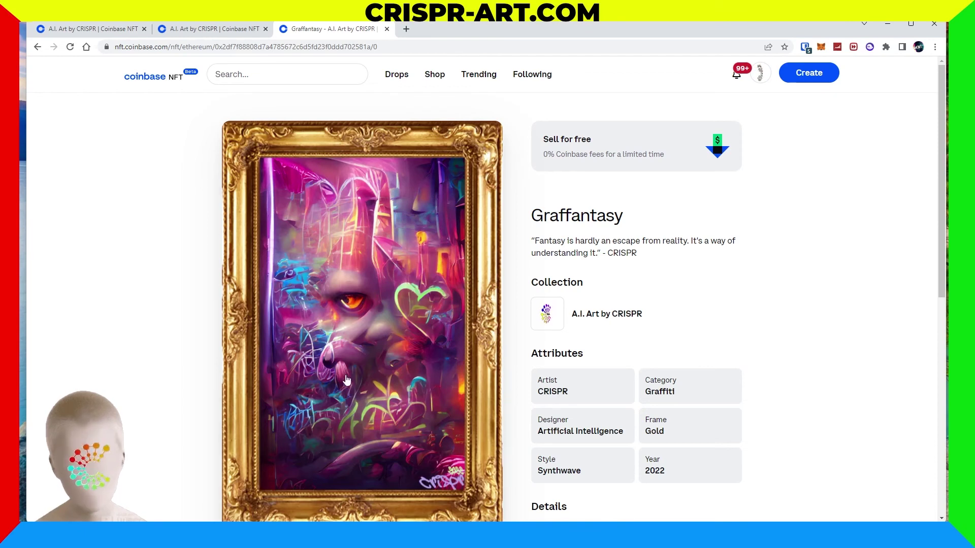
{"action": "scroll", "coordinate": [367, 379], "scroll_direction": "down", "scroll_amount": 1}
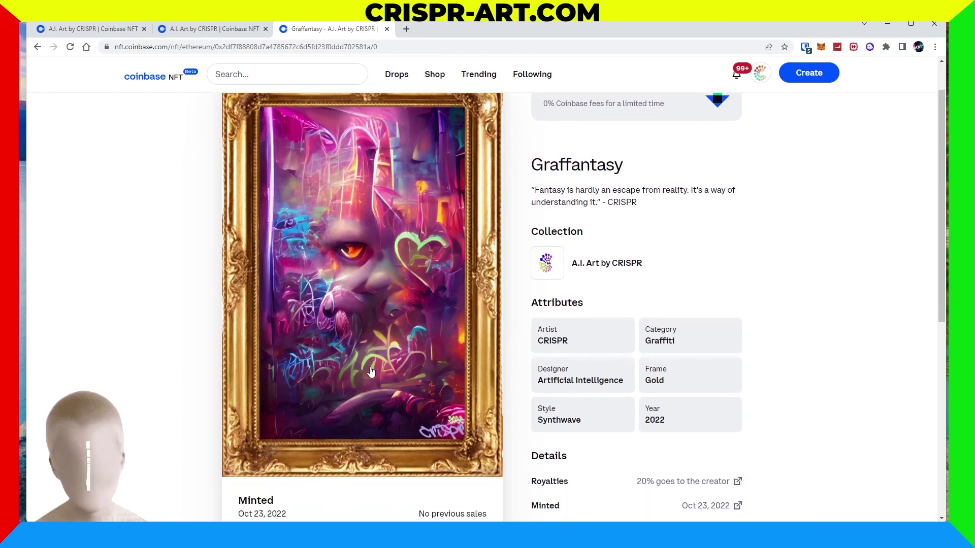
{"action": "left_click", "coordinate": [77, 30]}
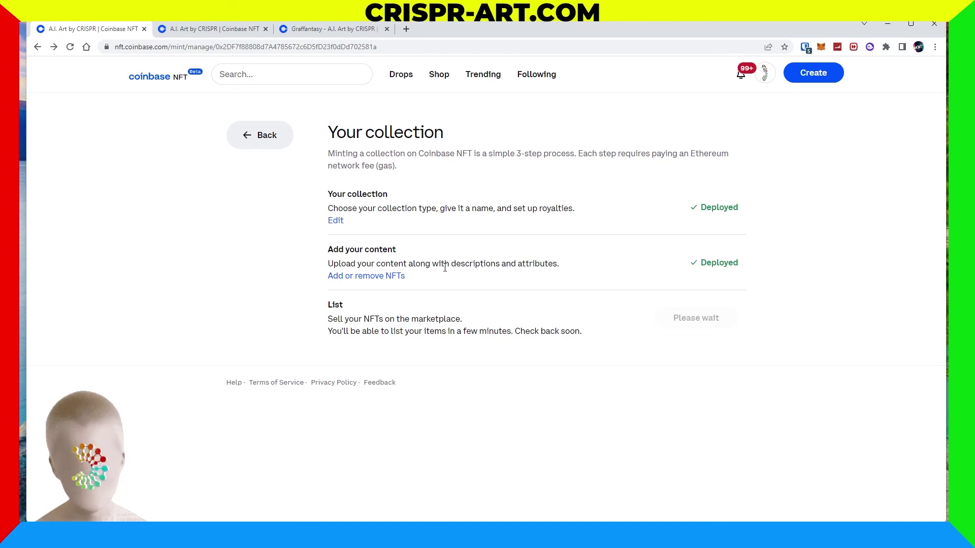
{"action": "left_click", "coordinate": [206, 33]}
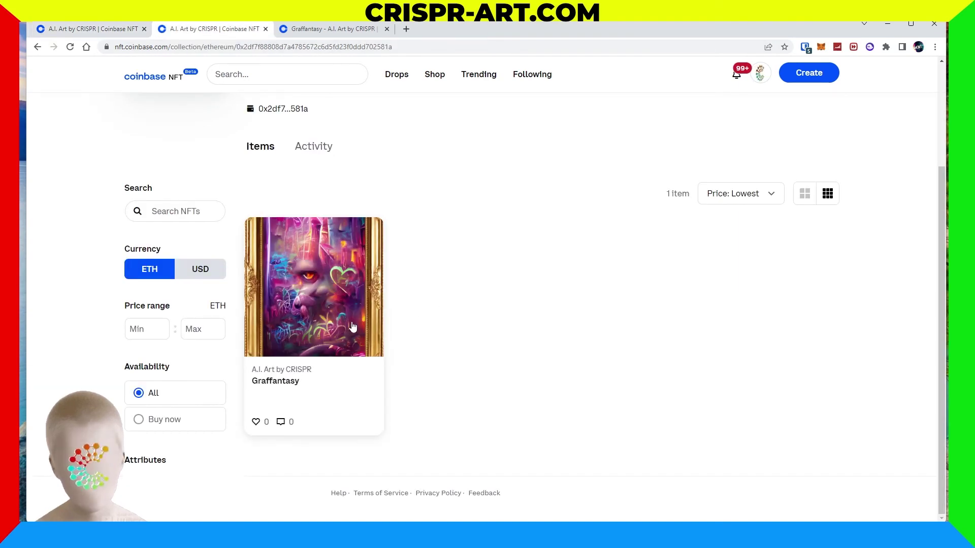
{"action": "left_click", "coordinate": [325, 29]}
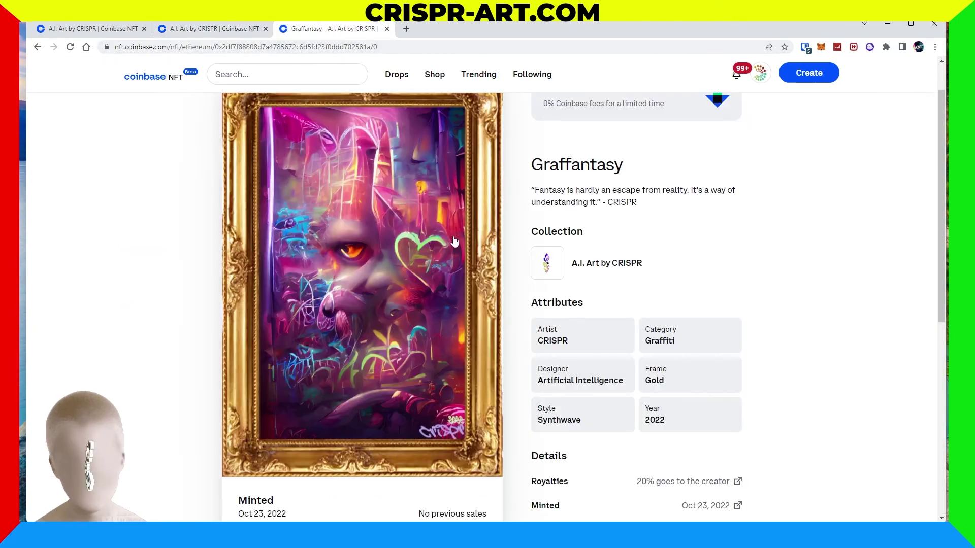
{"action": "scroll", "coordinate": [377, 397], "scroll_direction": "down", "scroll_amount": 3}
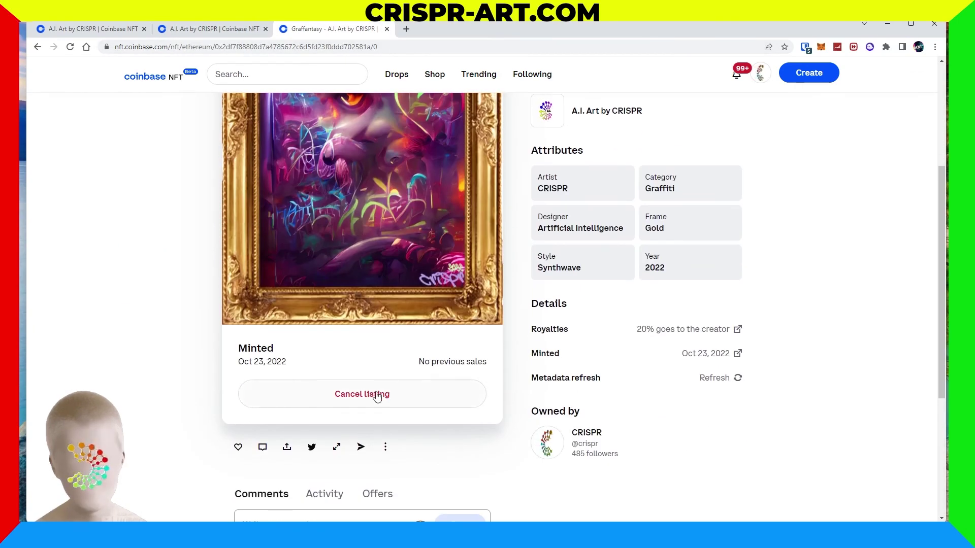
Step: Review the Graffantasy page's details, then examine the listed item and floor price on the A.I. Art by CRISPR collection page
{"action": "scroll", "coordinate": [376, 397], "scroll_direction": "down", "scroll_amount": 3}
{"action": "scroll", "coordinate": [322, 349], "scroll_direction": "up", "scroll_amount": 5}
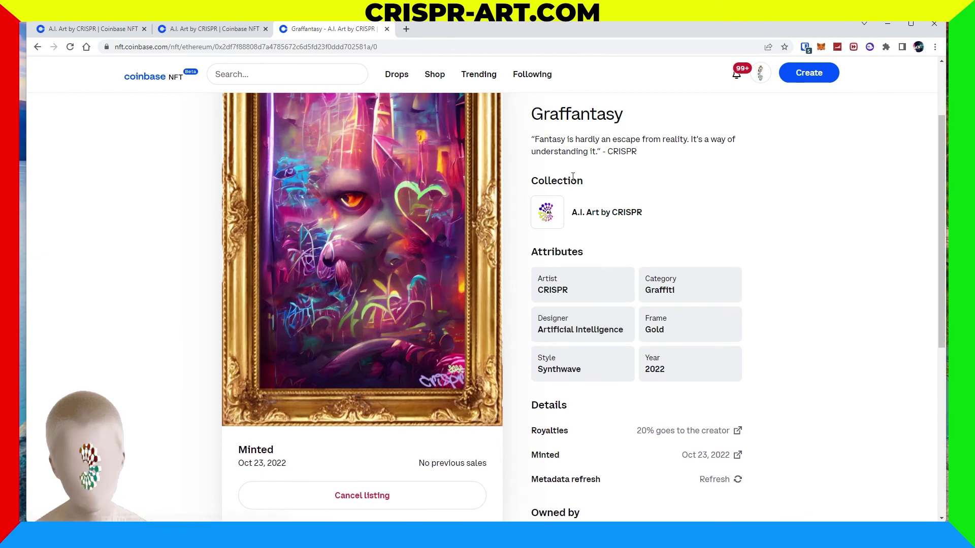
{"action": "left_click", "coordinate": [601, 212]}
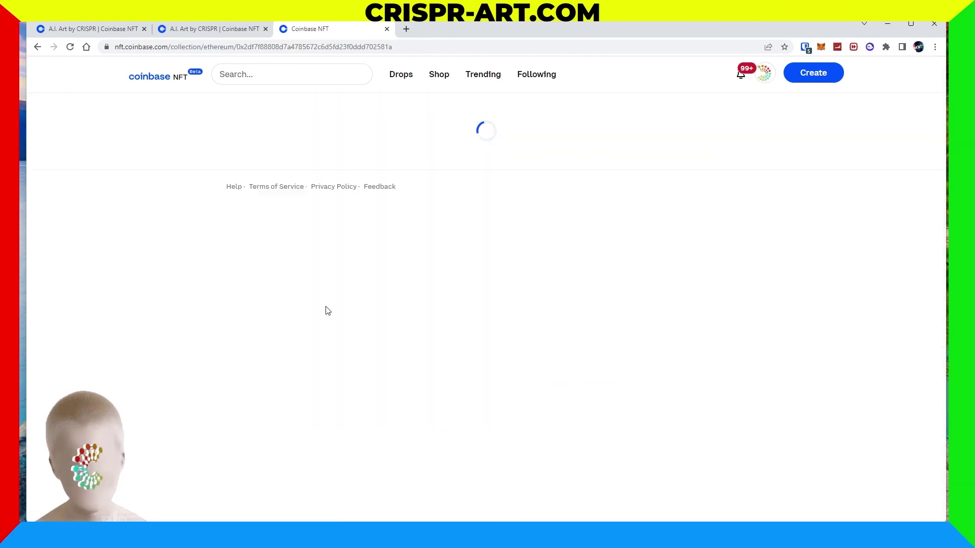
{"action": "scroll", "coordinate": [392, 367], "scroll_direction": "down", "scroll_amount": 2}
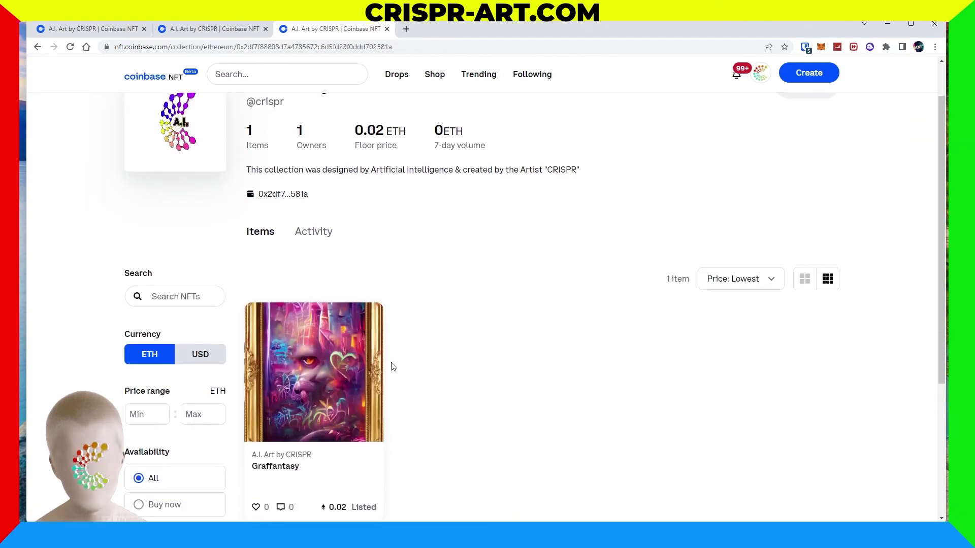
{"action": "scroll", "coordinate": [394, 381], "scroll_direction": "down", "scroll_amount": 1}
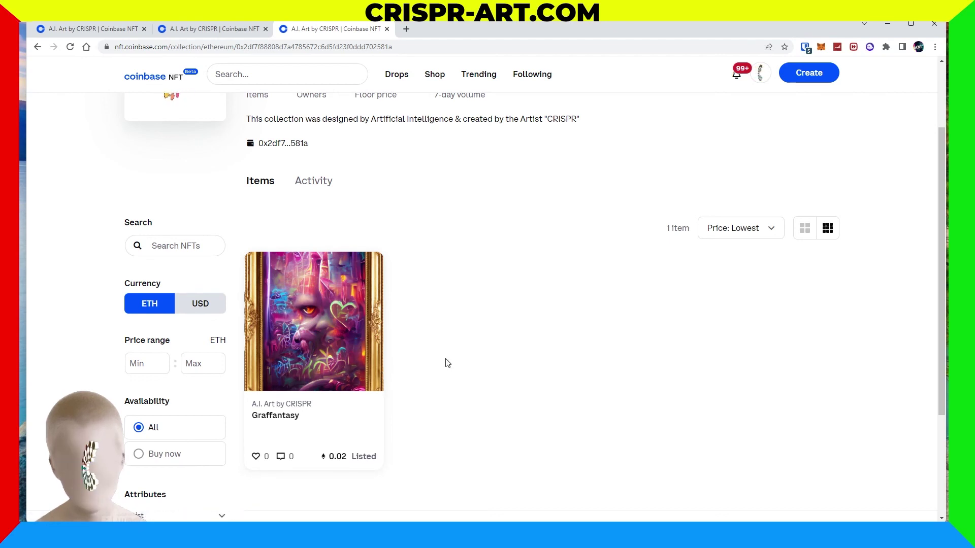
{"action": "scroll", "coordinate": [446, 363], "scroll_direction": "up", "scroll_amount": 2}
{"action": "scroll", "coordinate": [438, 370], "scroll_direction": "down", "scroll_amount": 1}
{"action": "scroll", "coordinate": [431, 382], "scroll_direction": "down", "scroll_amount": 1}
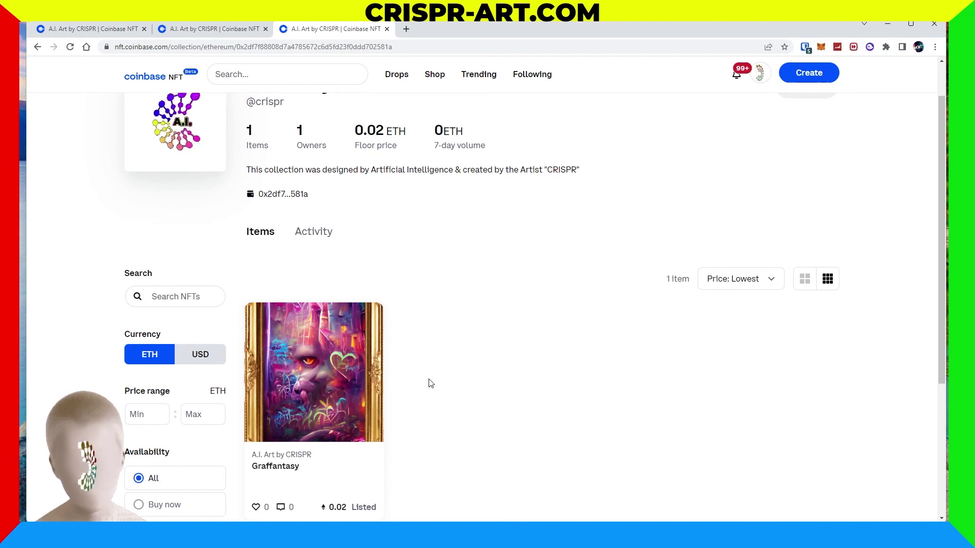
{"action": "scroll", "coordinate": [431, 381], "scroll_direction": "up", "scroll_amount": 1}
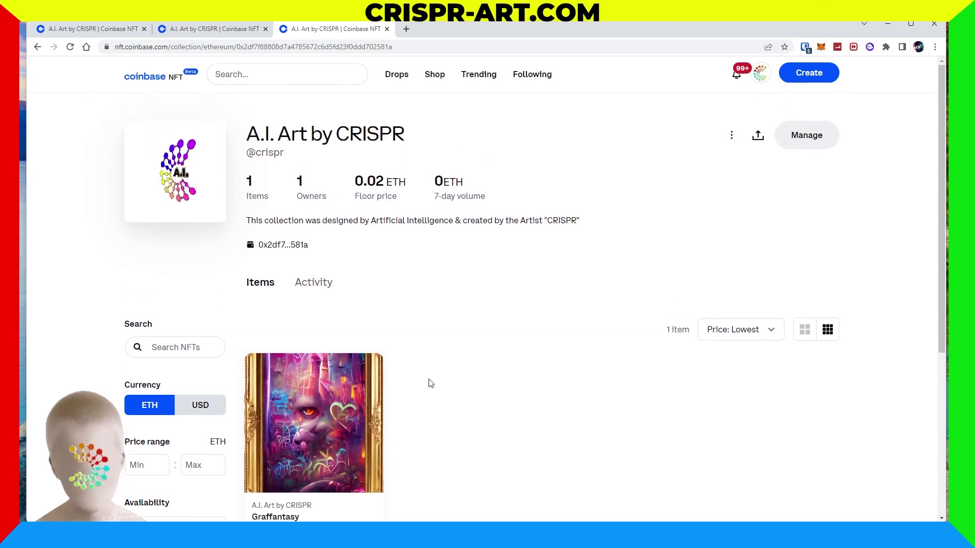
{"action": "scroll", "coordinate": [431, 384], "scroll_direction": "down", "scroll_amount": 1}
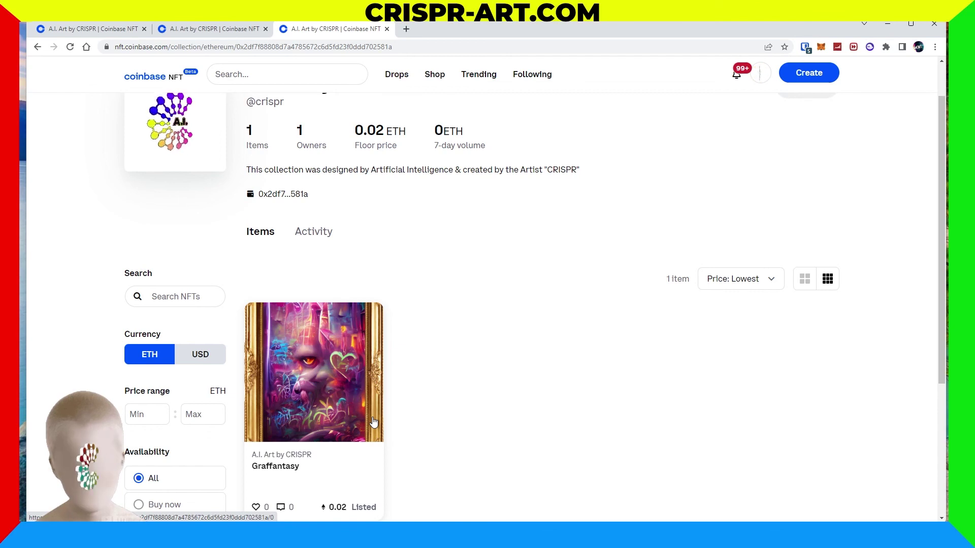
{"action": "scroll", "coordinate": [388, 380], "scroll_direction": "up", "scroll_amount": 1}
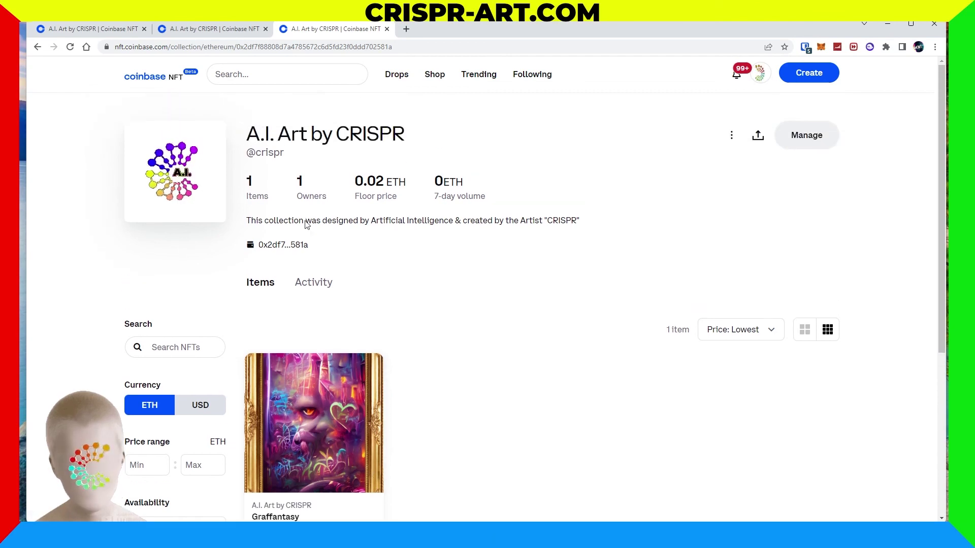
Step: Open the collection creator's profile and look through its owned NFTs for Graffantasy
{"action": "left_click", "coordinate": [267, 154]}
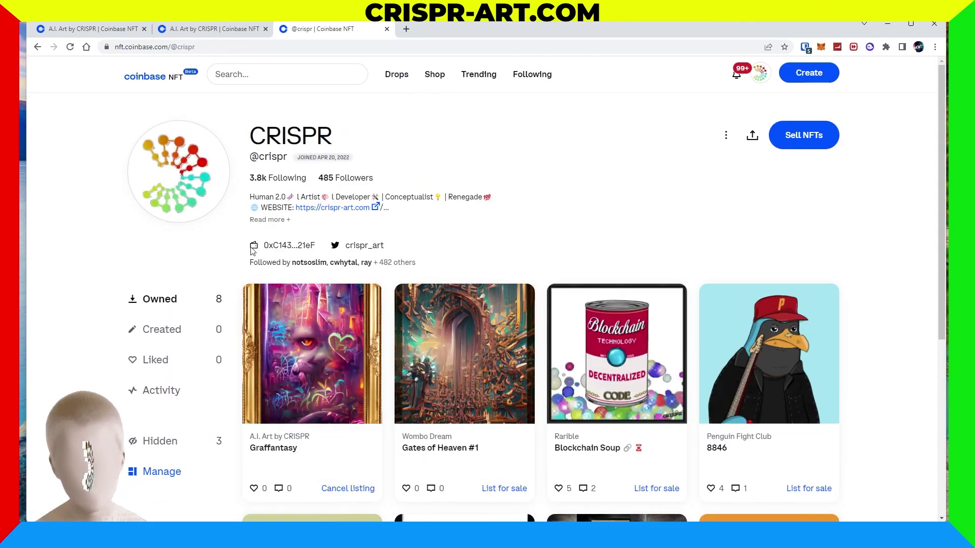
{"action": "scroll", "coordinate": [259, 304], "scroll_direction": "down", "scroll_amount": 1}
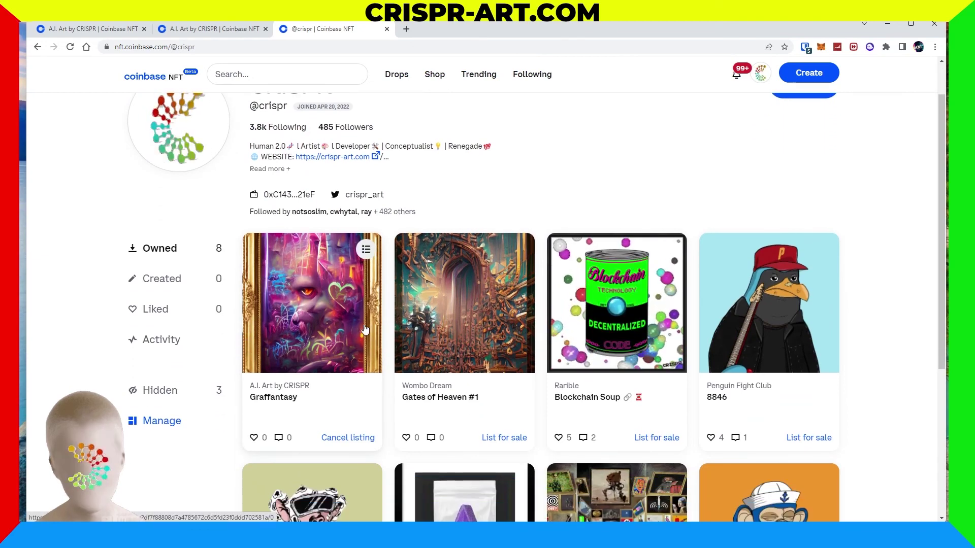